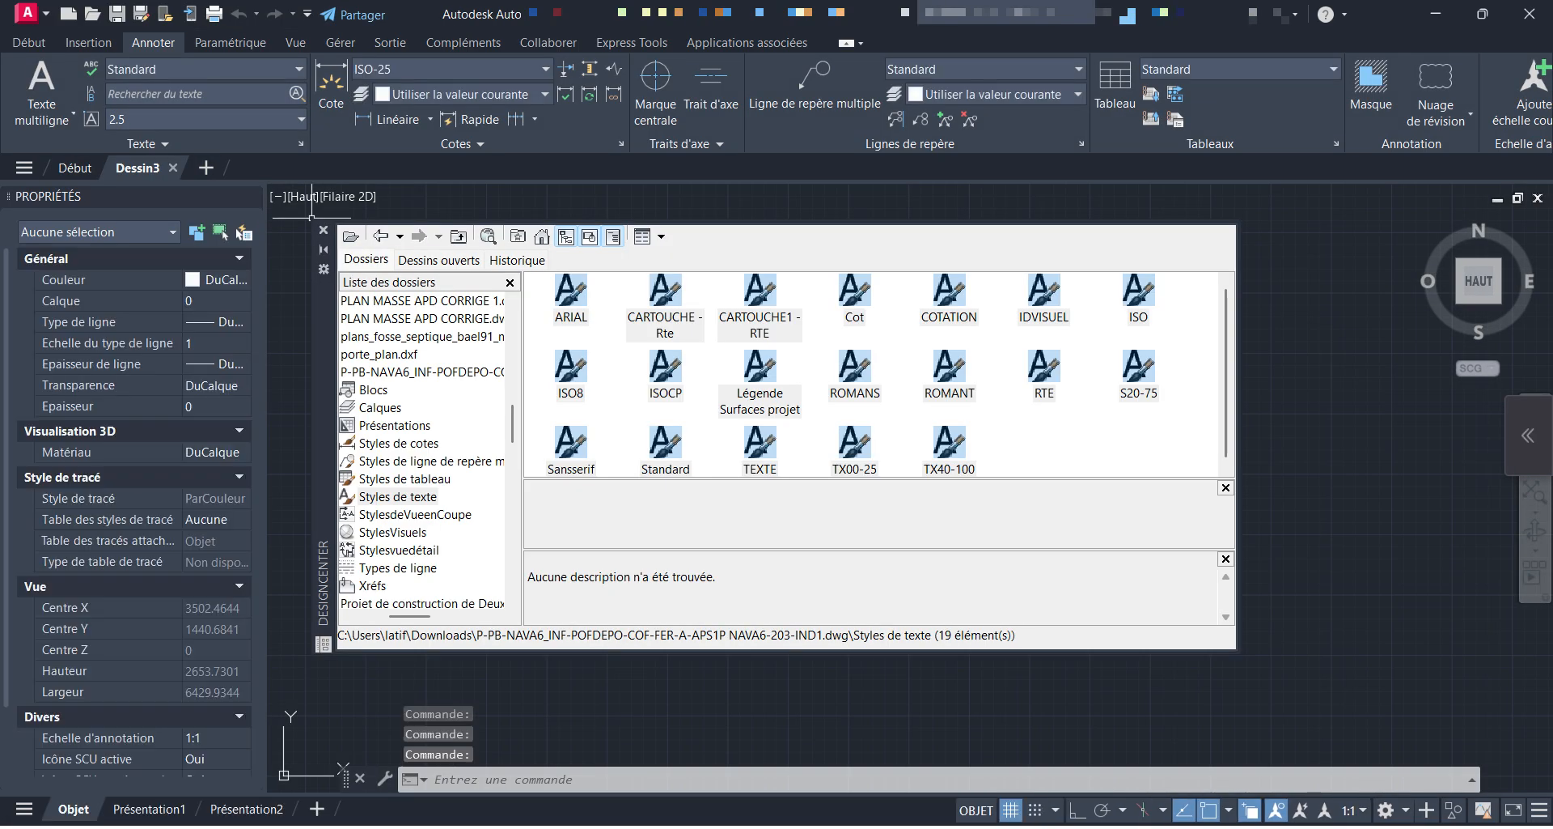
# - Close DesignCenter and set the plotter in the Présentation2 layout's page setup to DWG To PDF.pc3
pyautogui.click(323, 230)
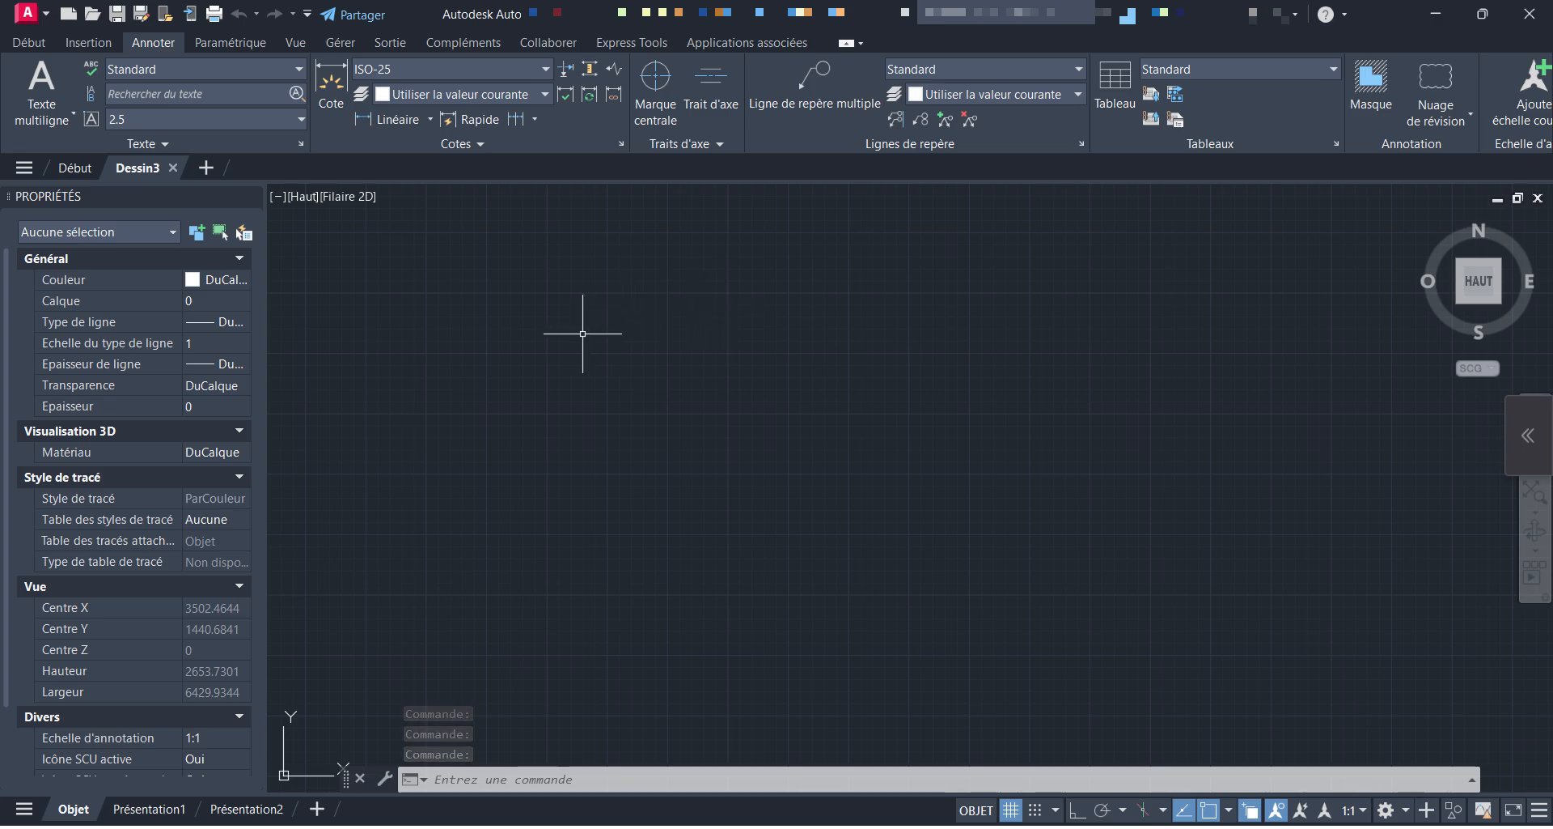
pyautogui.click(246, 808)
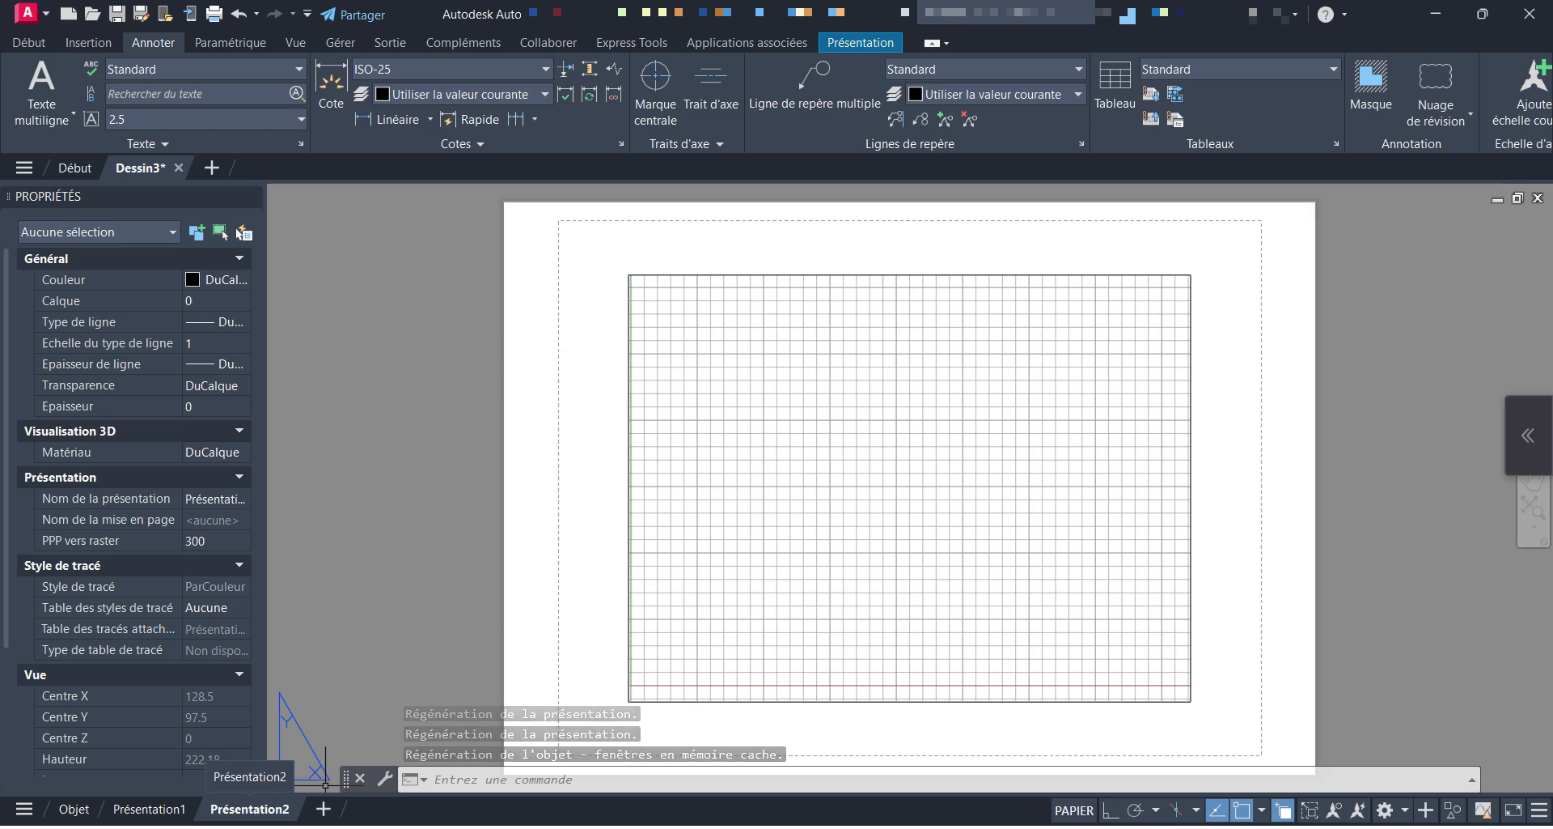
pyautogui.rightClick(227, 808)
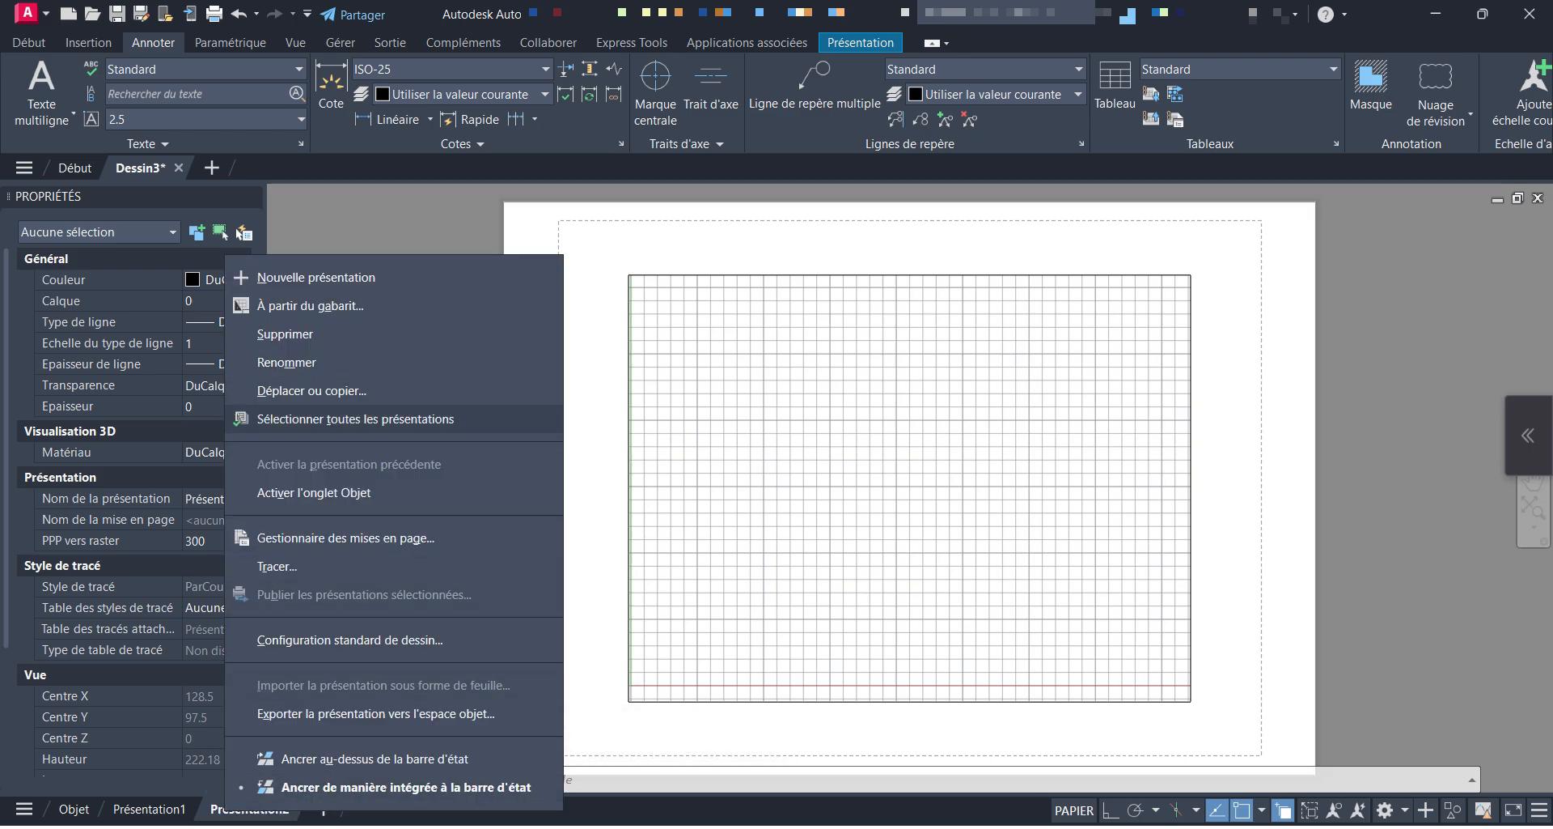
pyautogui.click(346, 537)
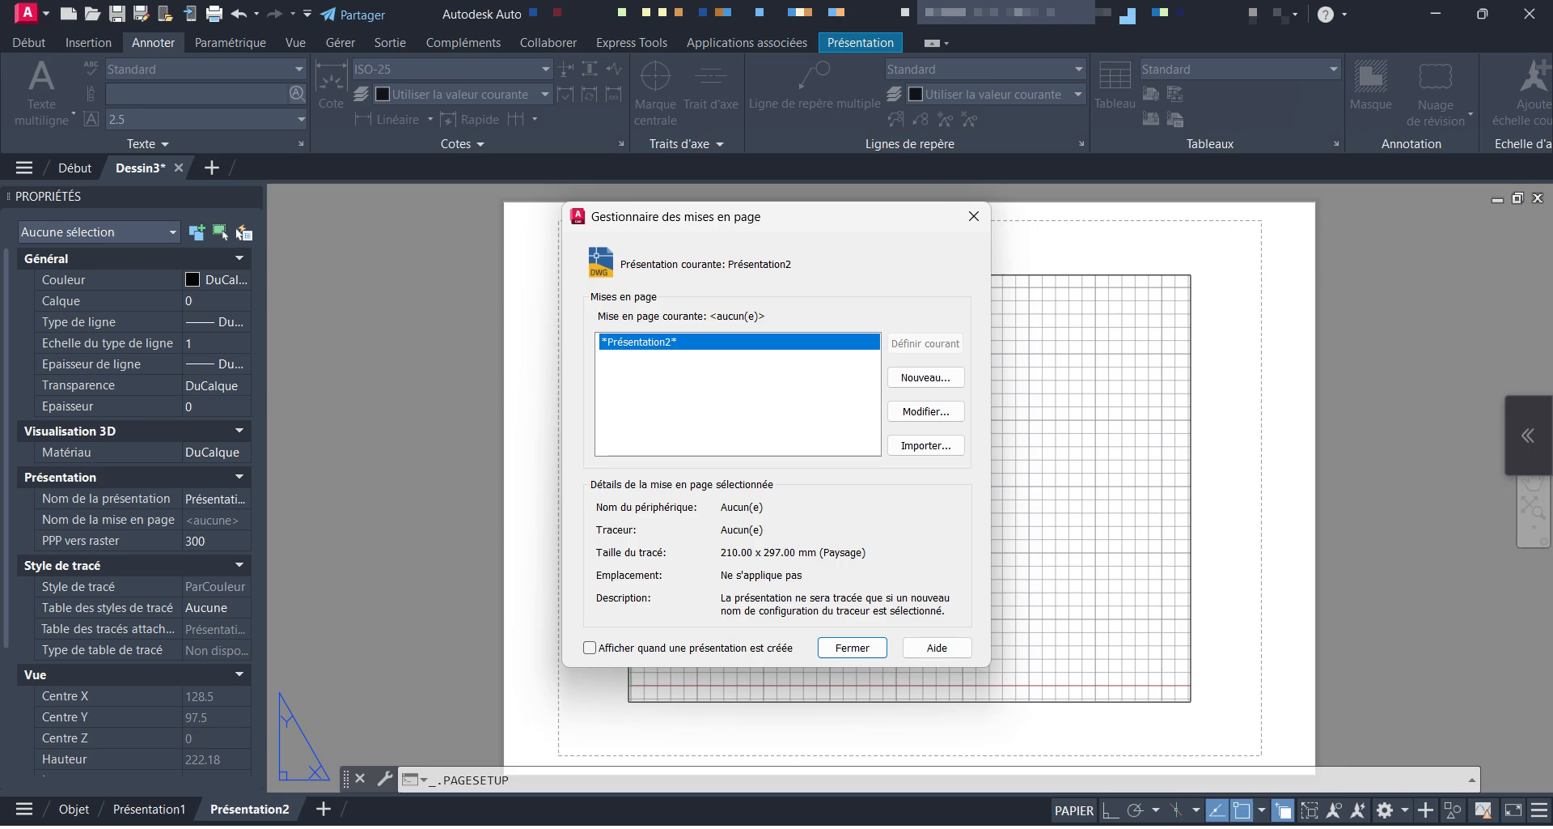
pyautogui.click(926, 411)
pyautogui.click(734, 299)
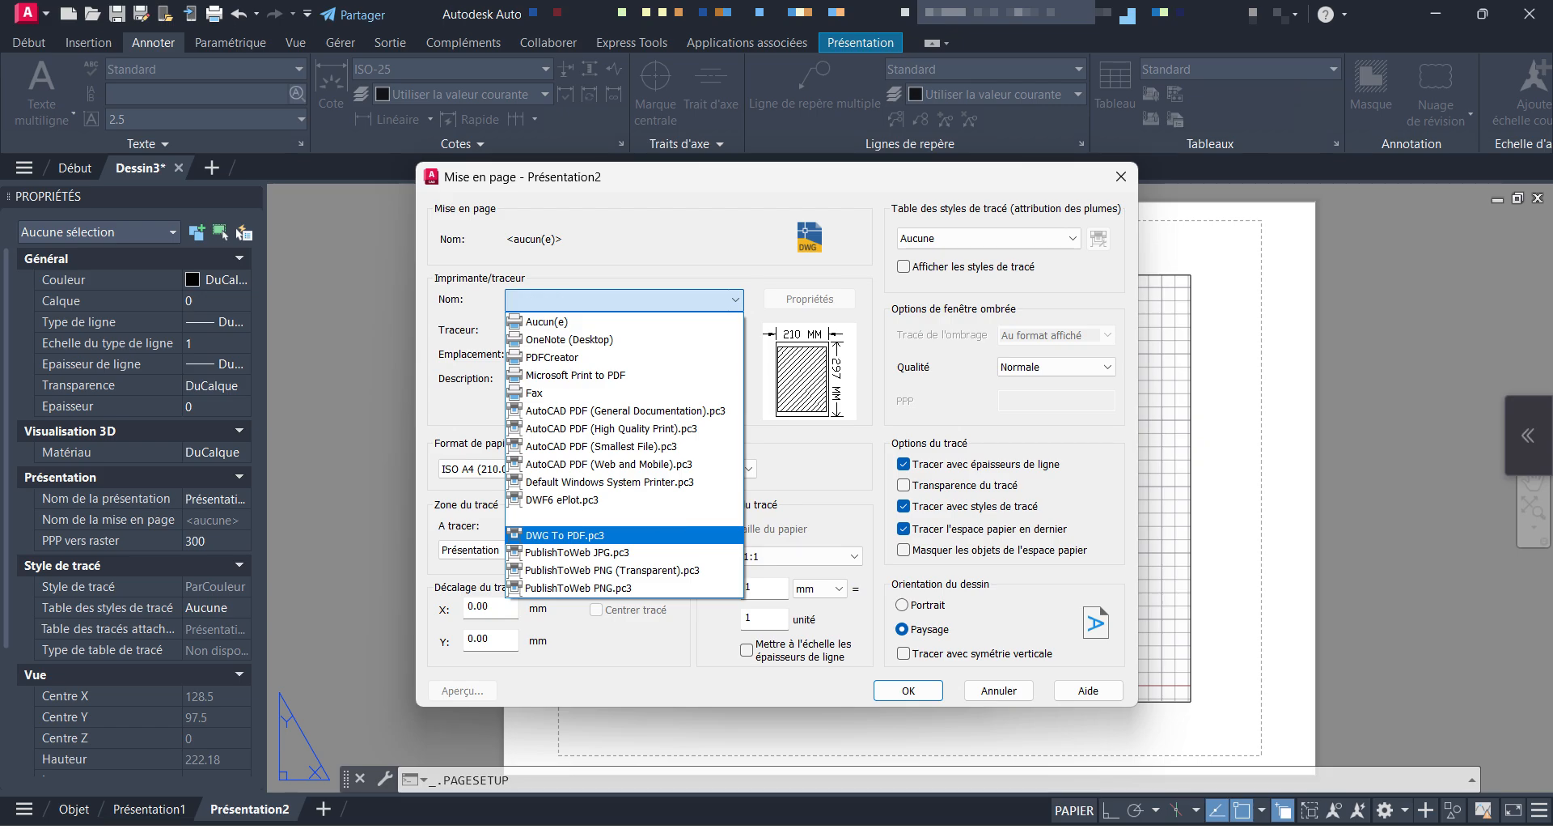
pyautogui.click(565, 536)
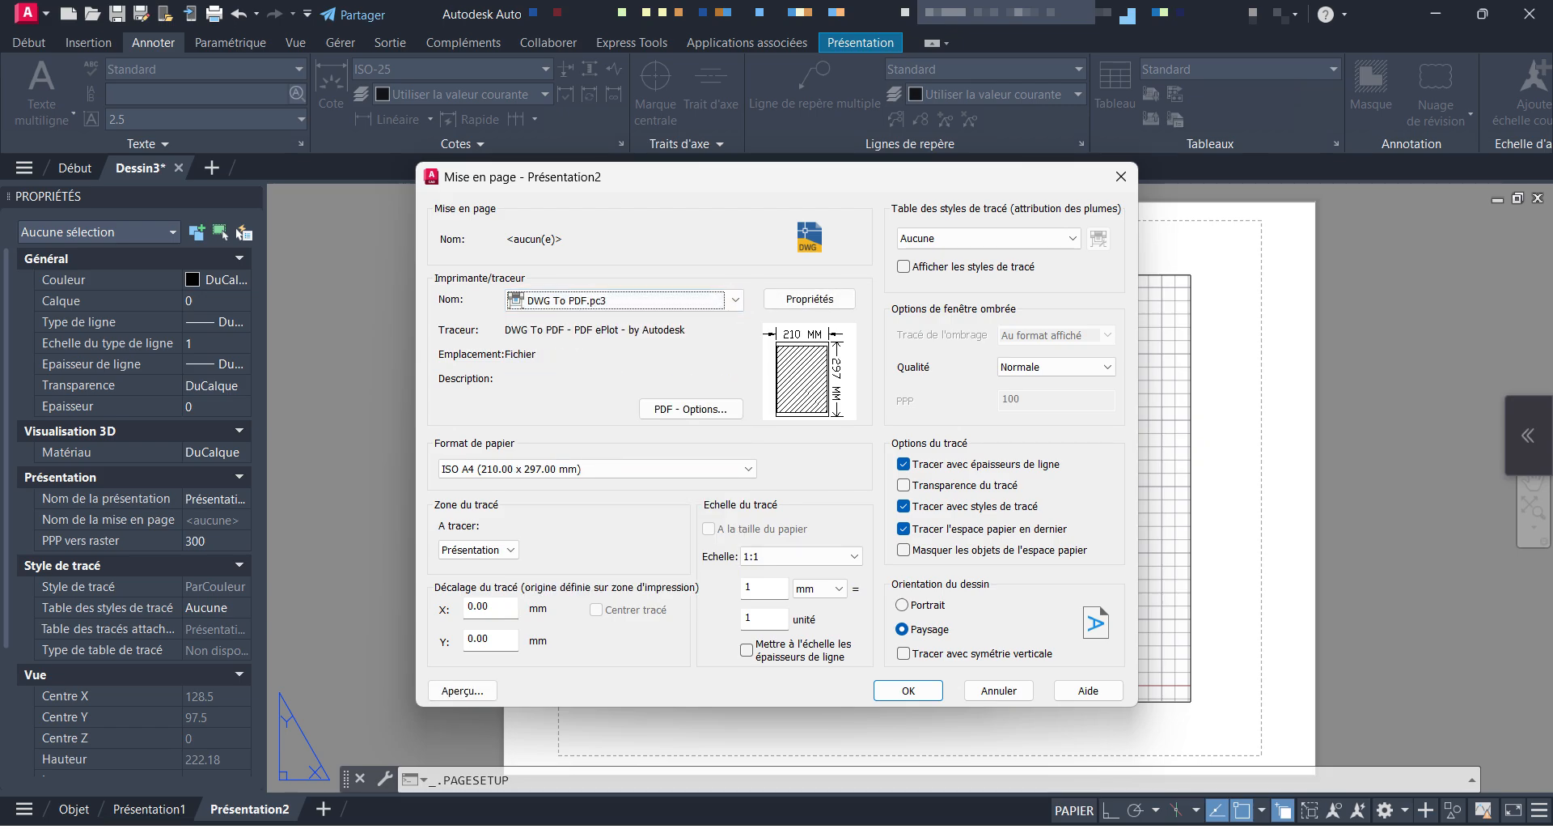
# - Set the Présentation2 paper format to ISO expand A3 (420.00 x 297.00 mm)
pyautogui.click(597, 469)
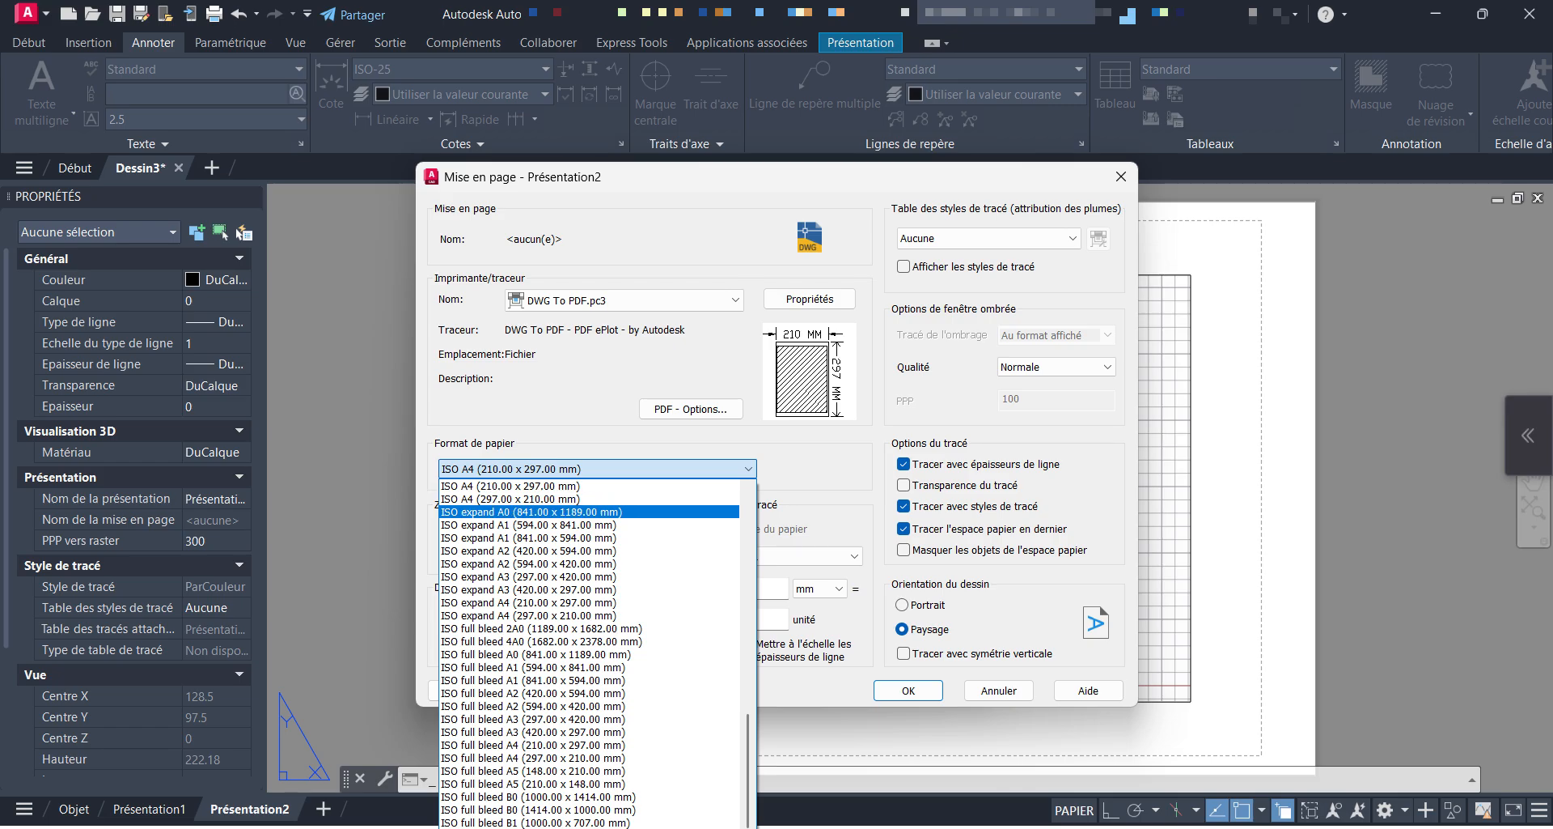
pyautogui.scroll(-1, 566, 558)
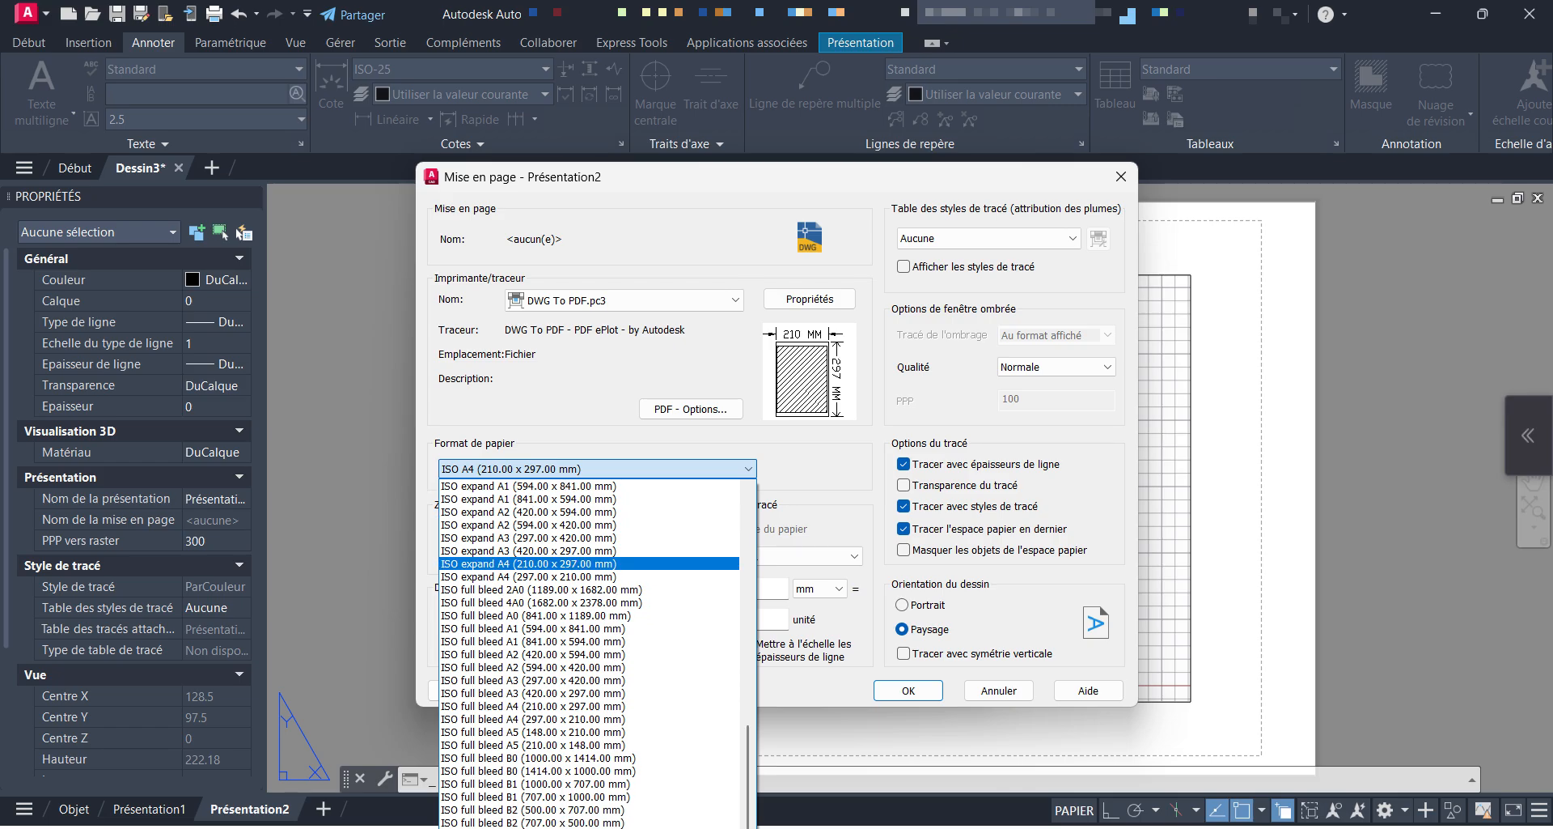
pyautogui.scroll(2, 567, 563)
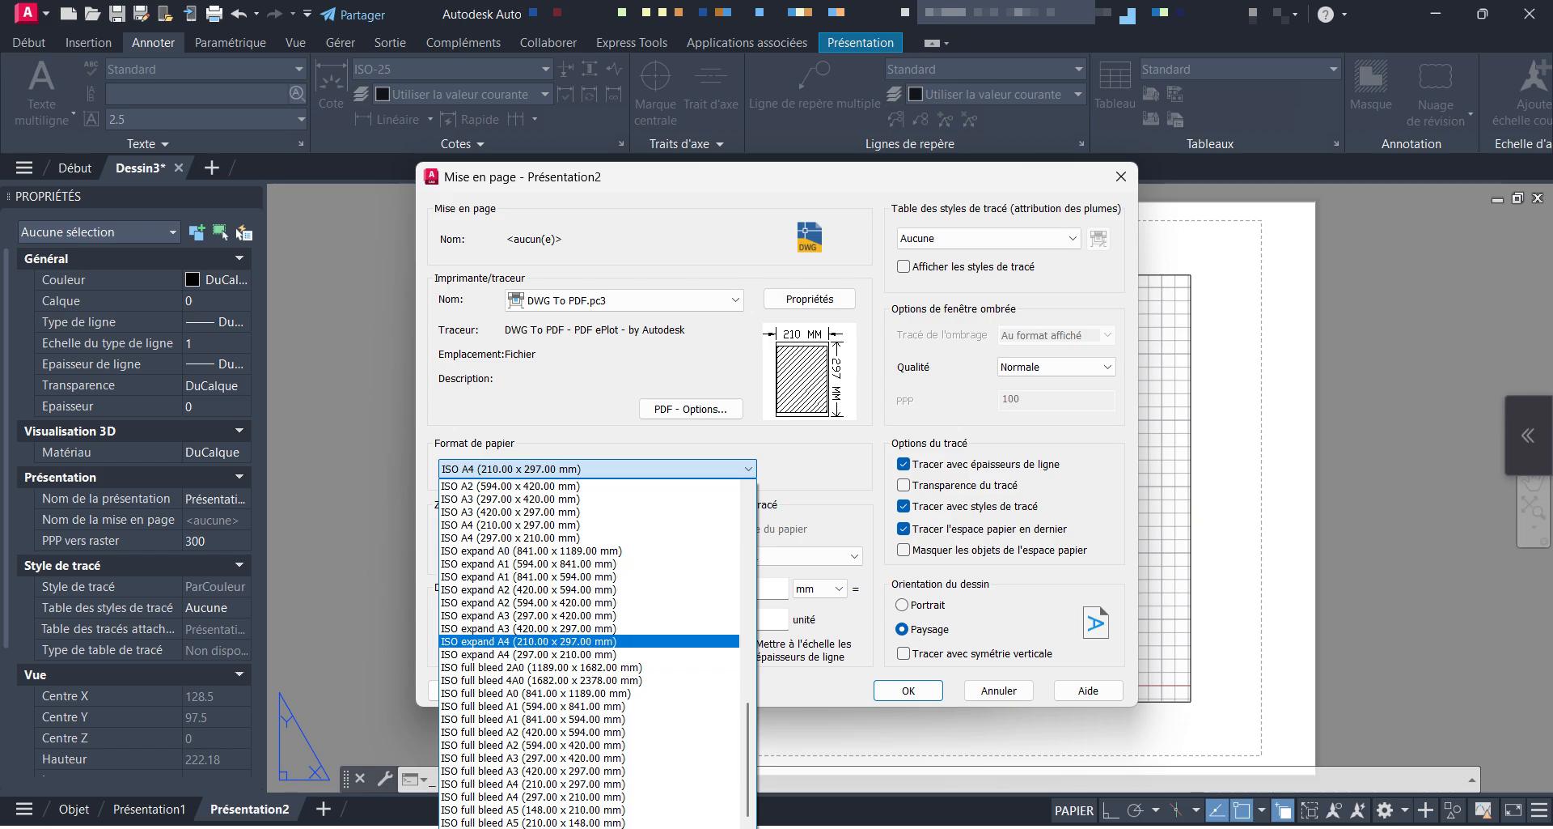
pyautogui.click(525, 654)
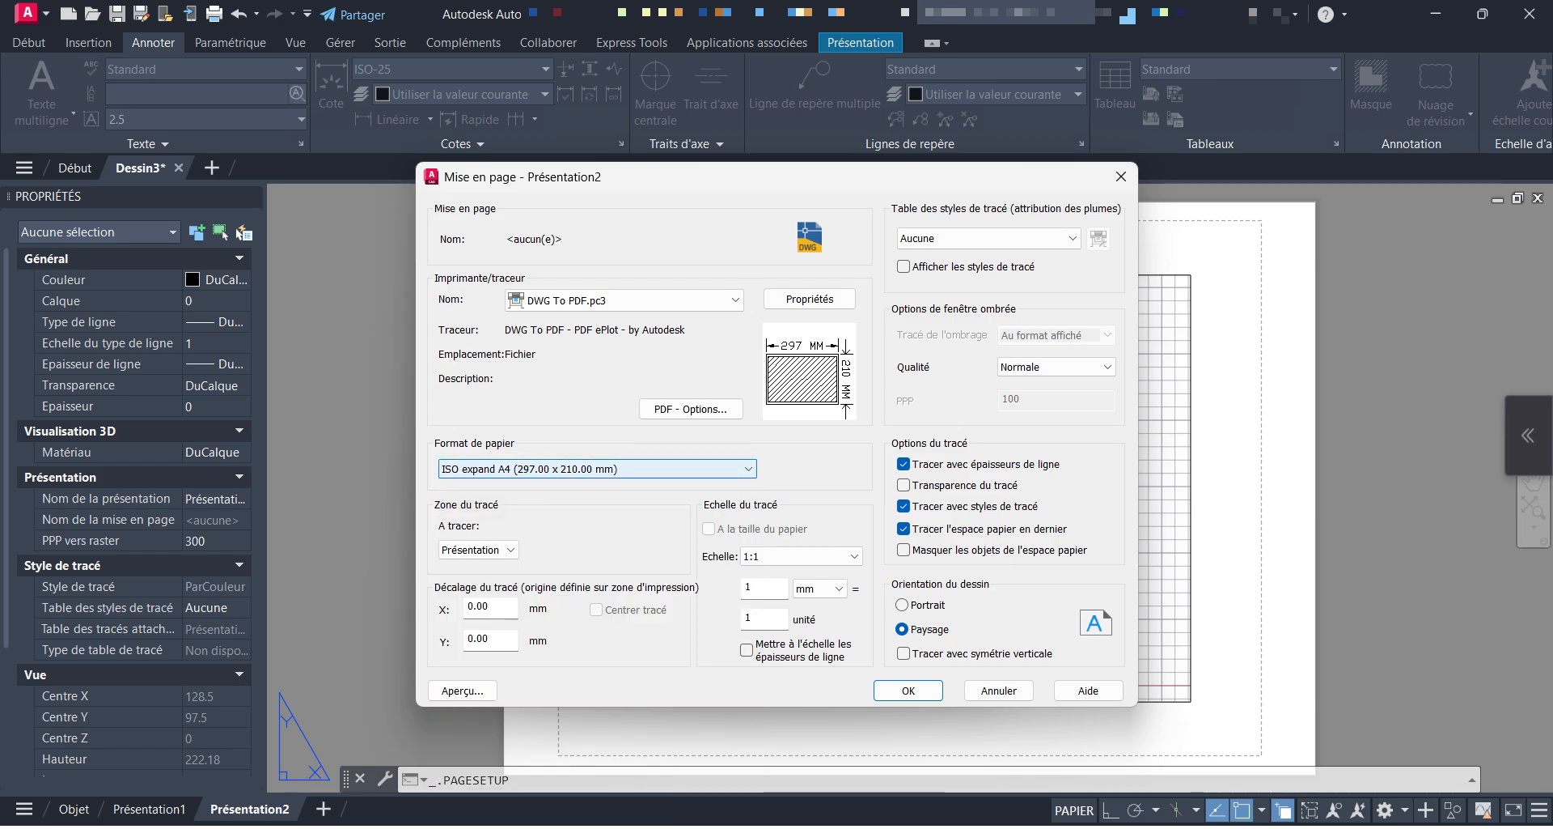
pyautogui.click(526, 469)
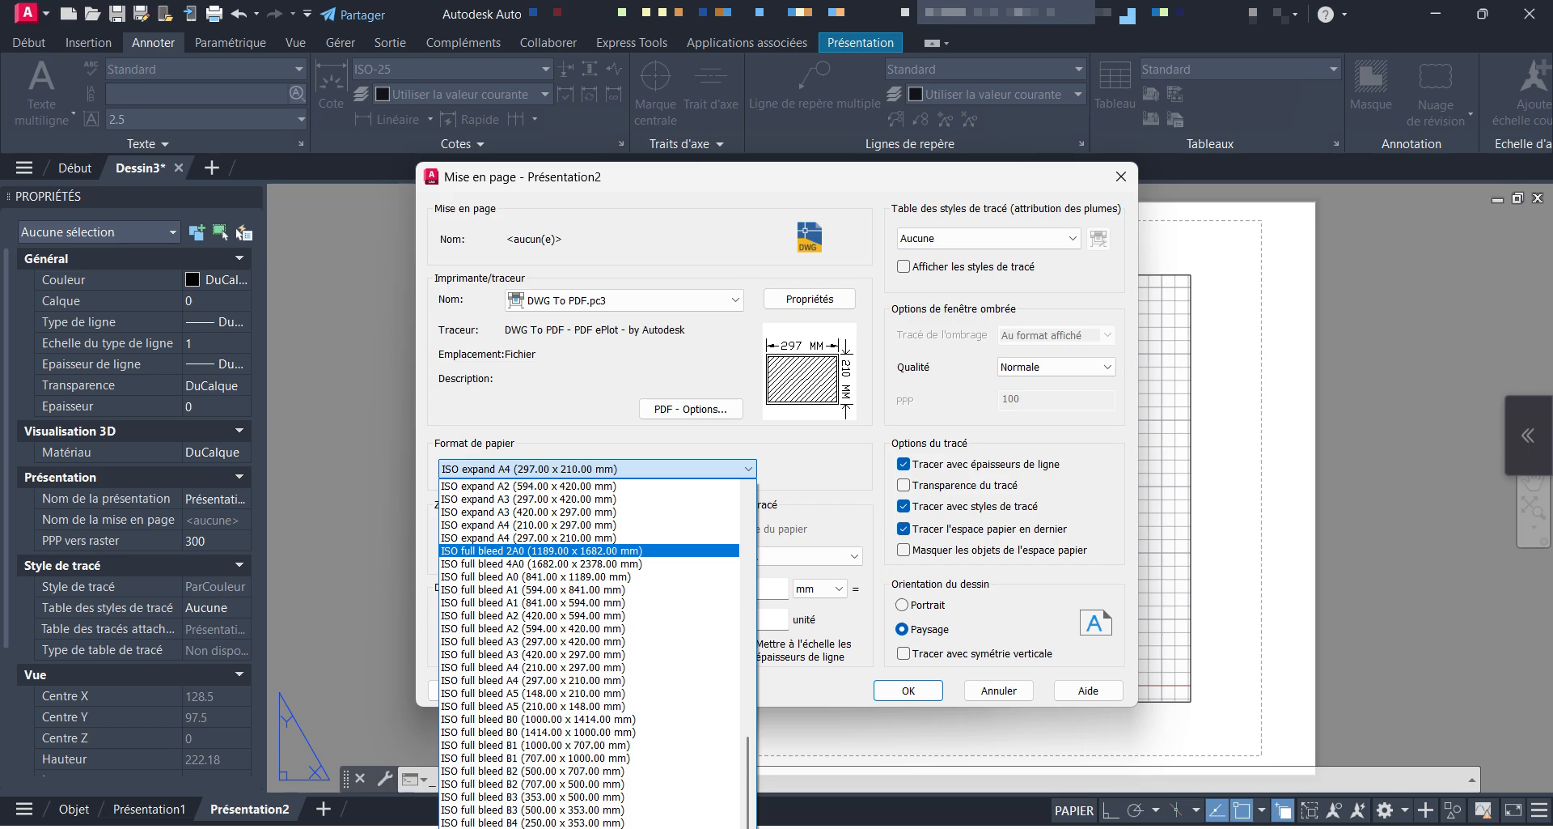
pyautogui.click(528, 512)
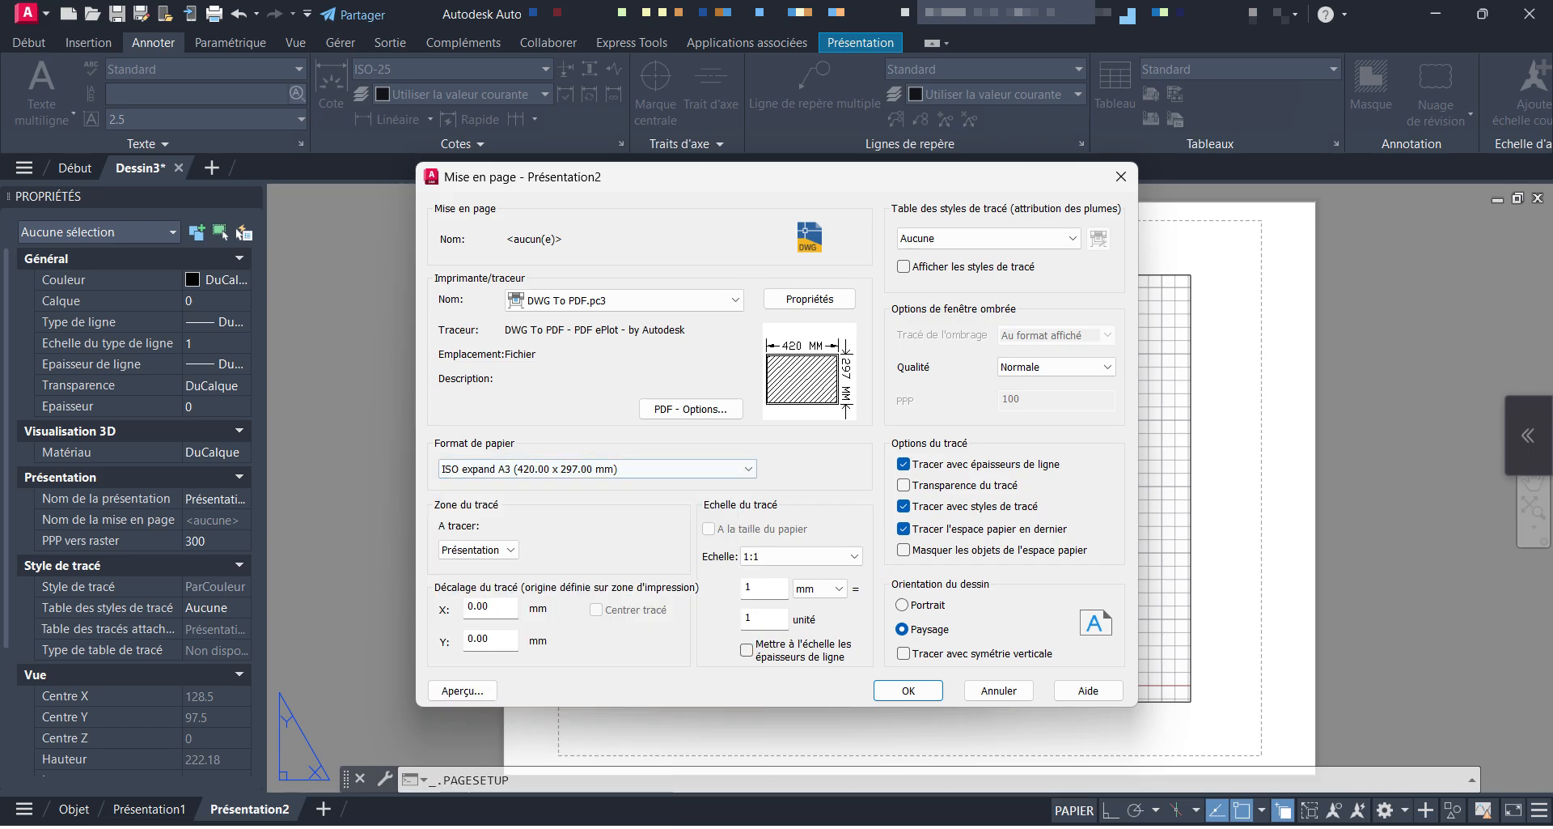
# - Preview the Présentation2 plot, accept the page setup and close the page setup manager
pyautogui.click(462, 690)
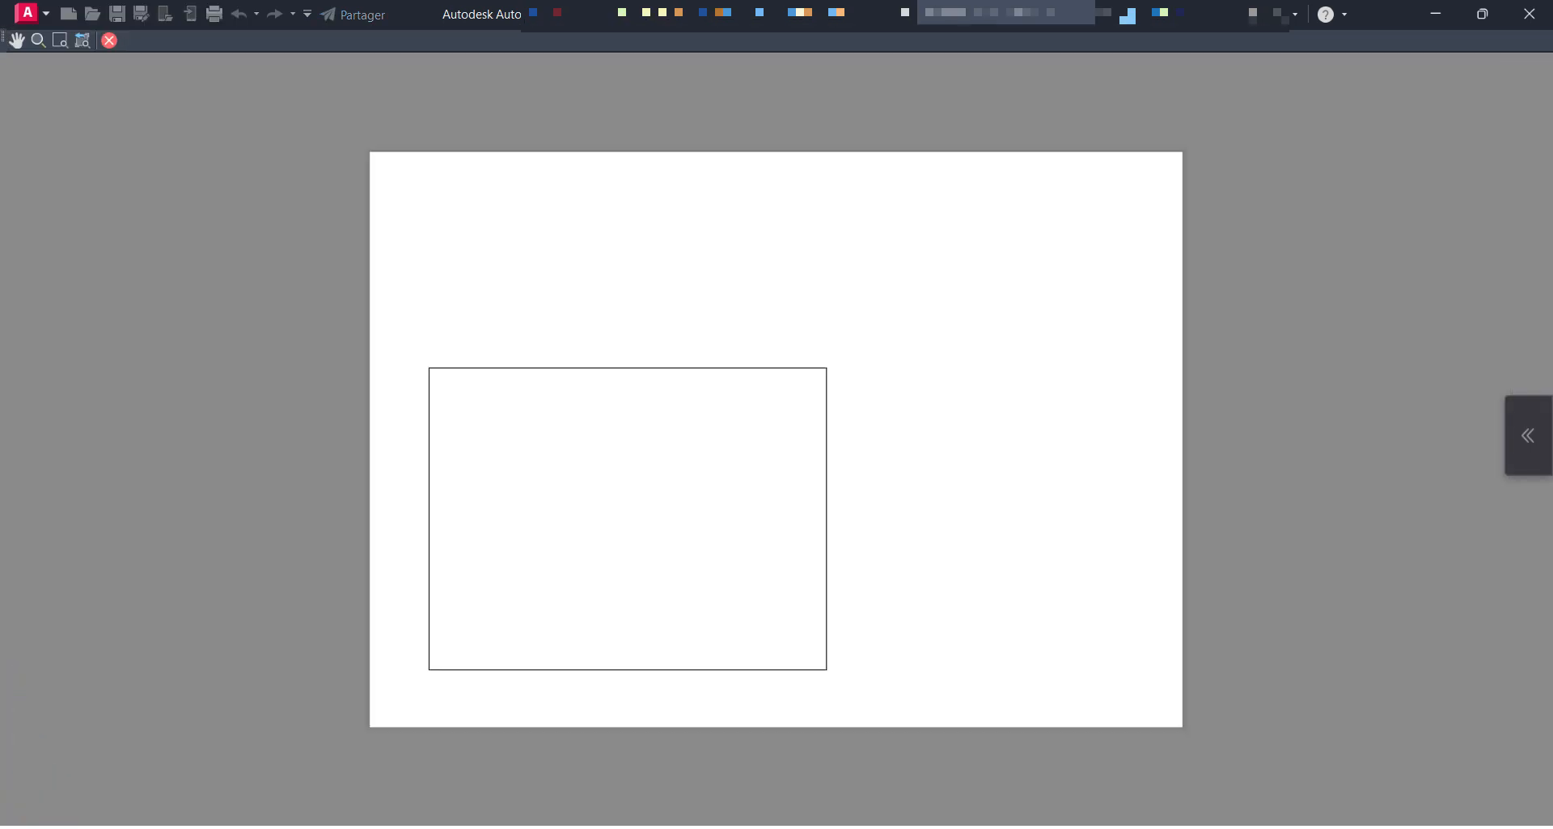
pyautogui.press('Escape')
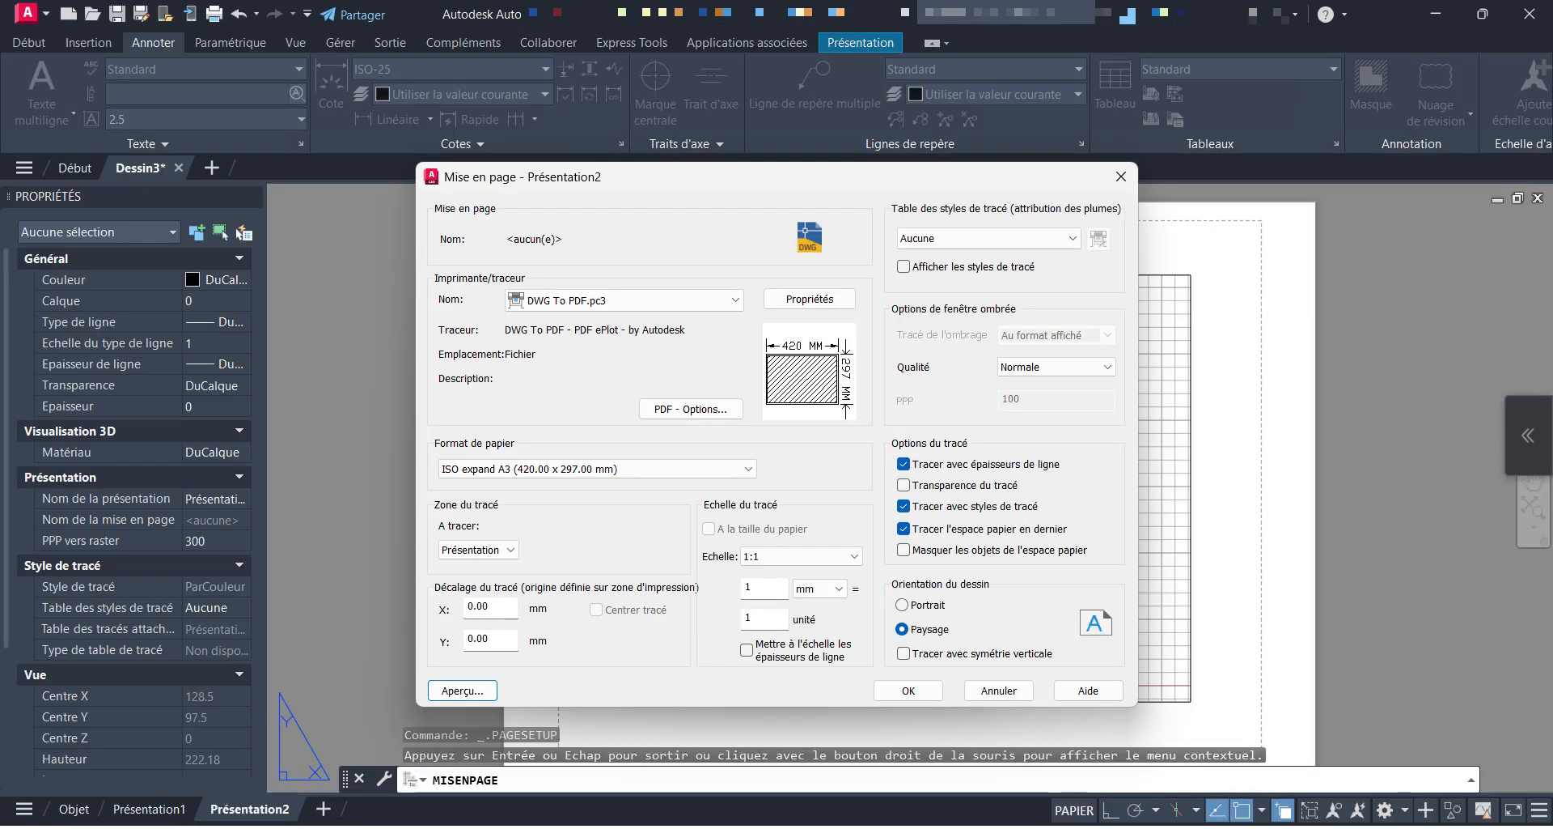
pyautogui.click(909, 690)
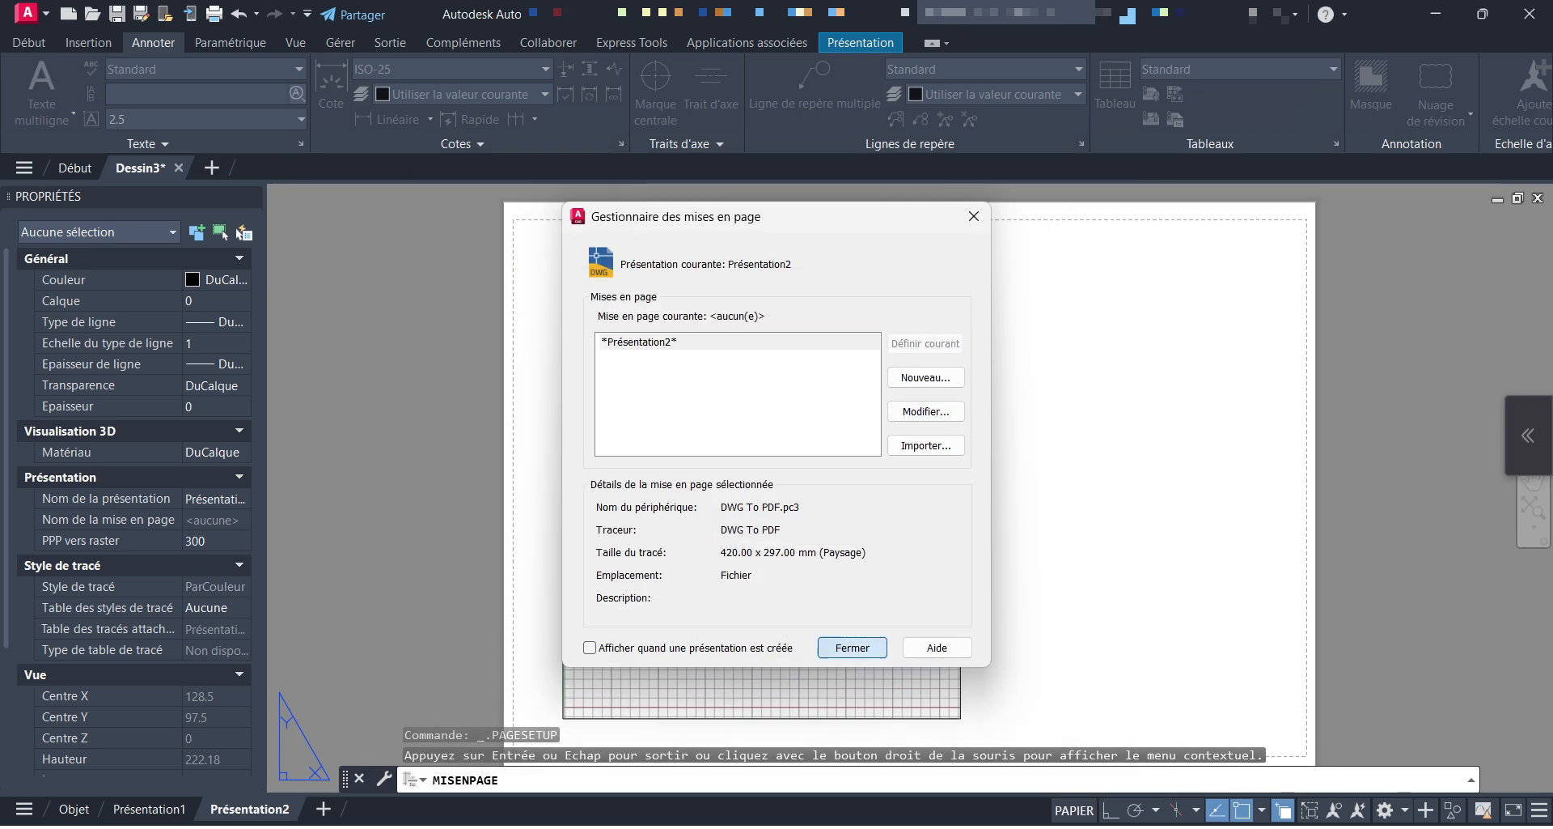
pyautogui.click(852, 646)
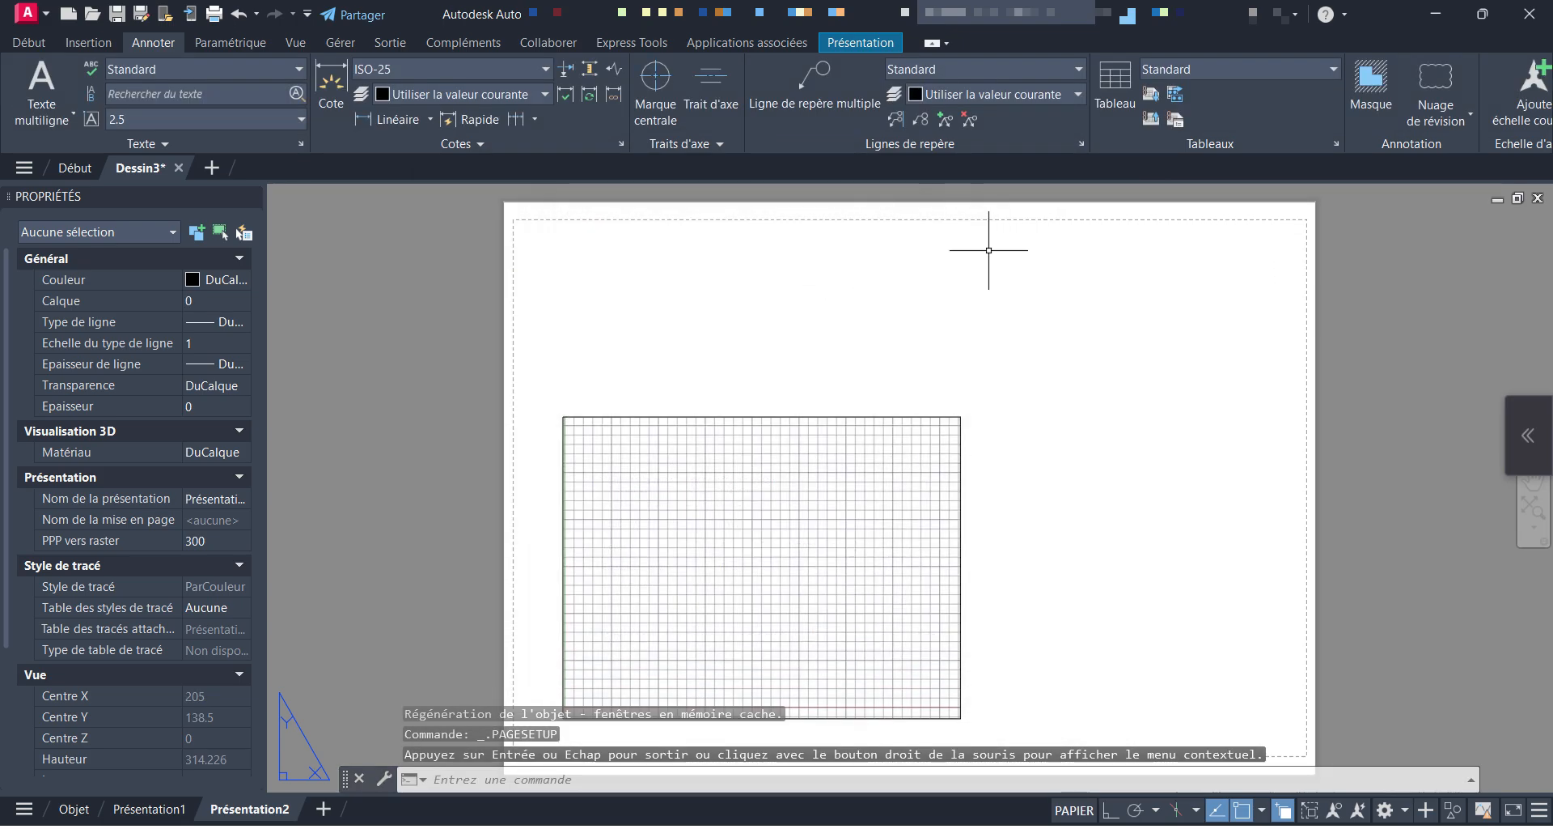
# - Delete the existing viewport from the Présentation2 sheet
pyautogui.scroll(-2, 989, 250)
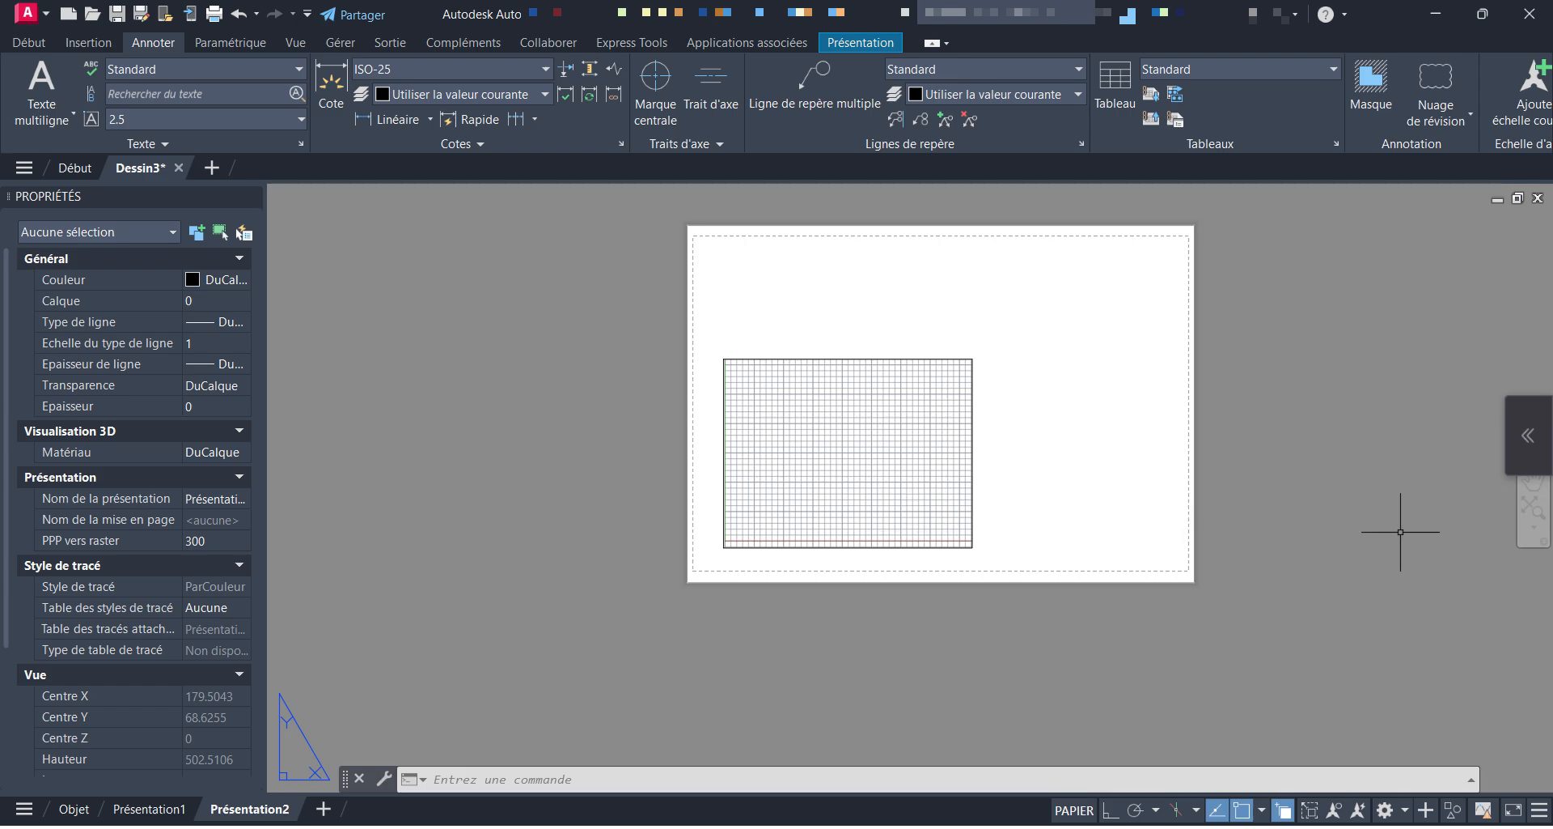
pyautogui.scroll(2, 1015, 541)
pyautogui.click(943, 546)
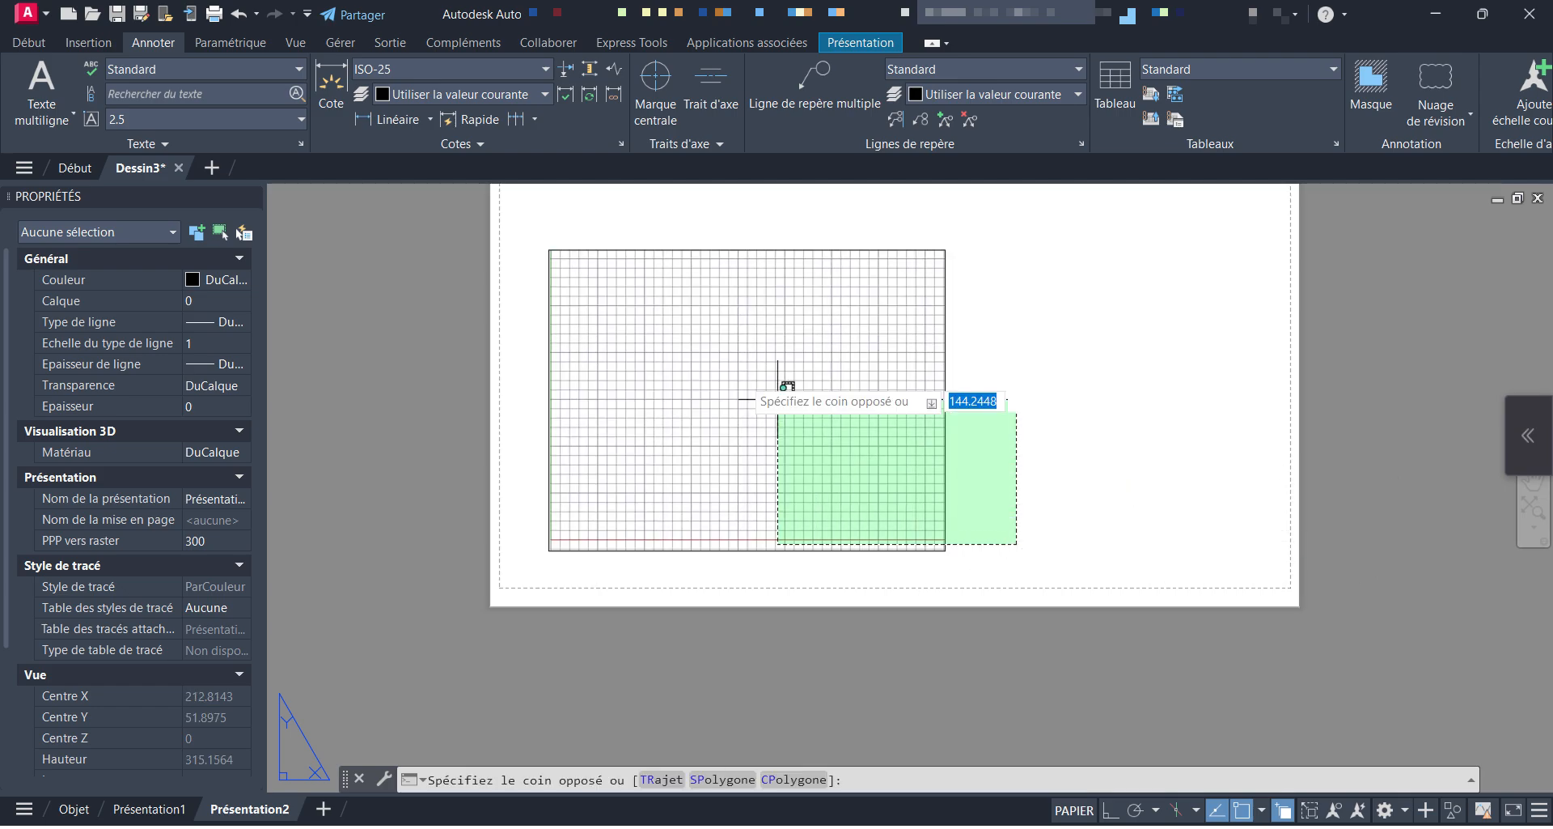
pyautogui.click(723, 365)
pyautogui.press('Delete')
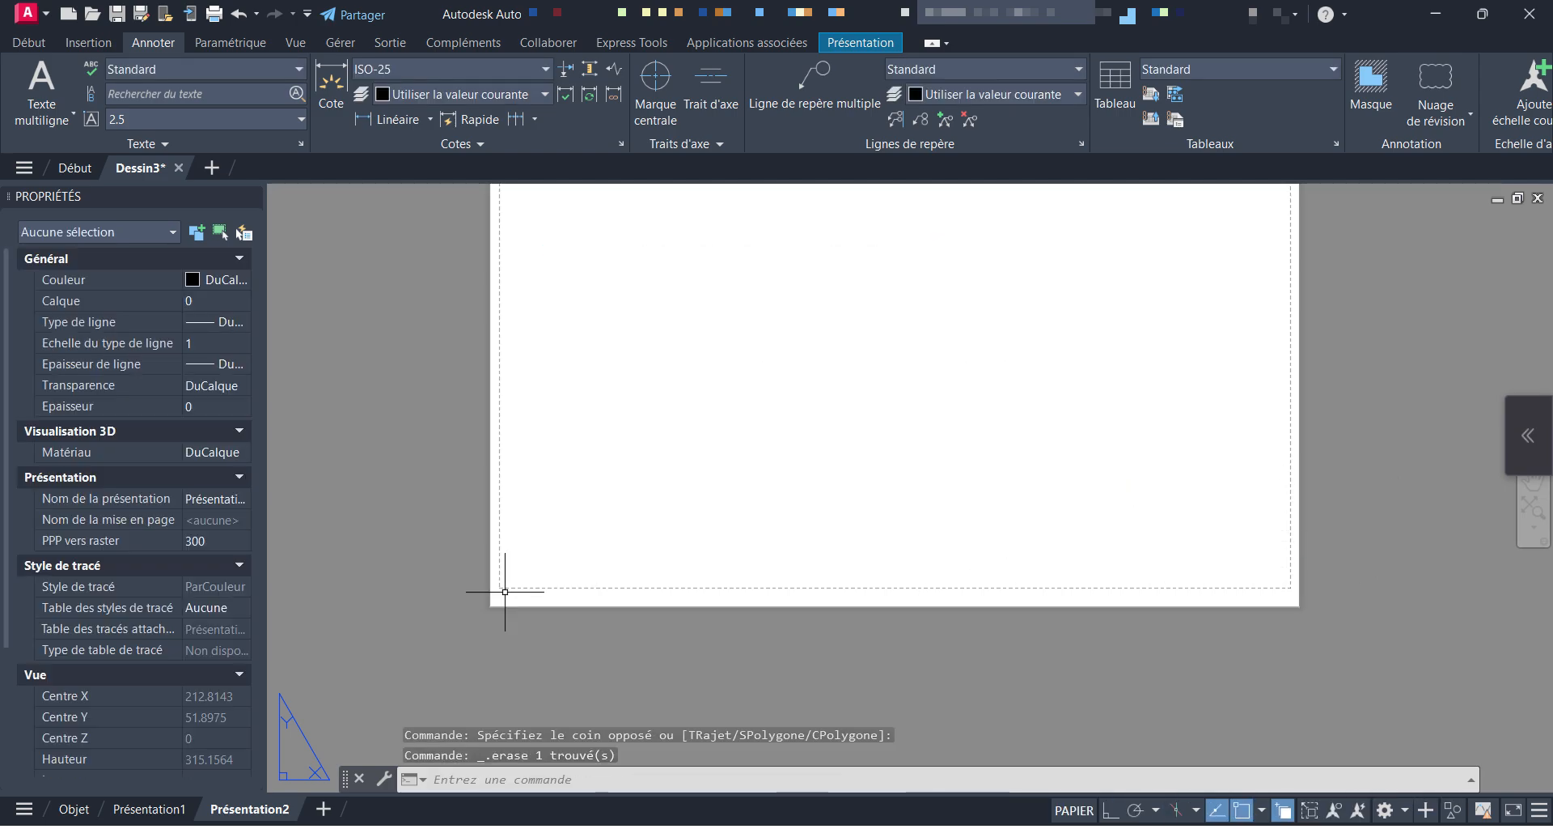
# - Create a viewport filling the sheet's printable area with the FMULT command and its default option
pyautogui.write('u')
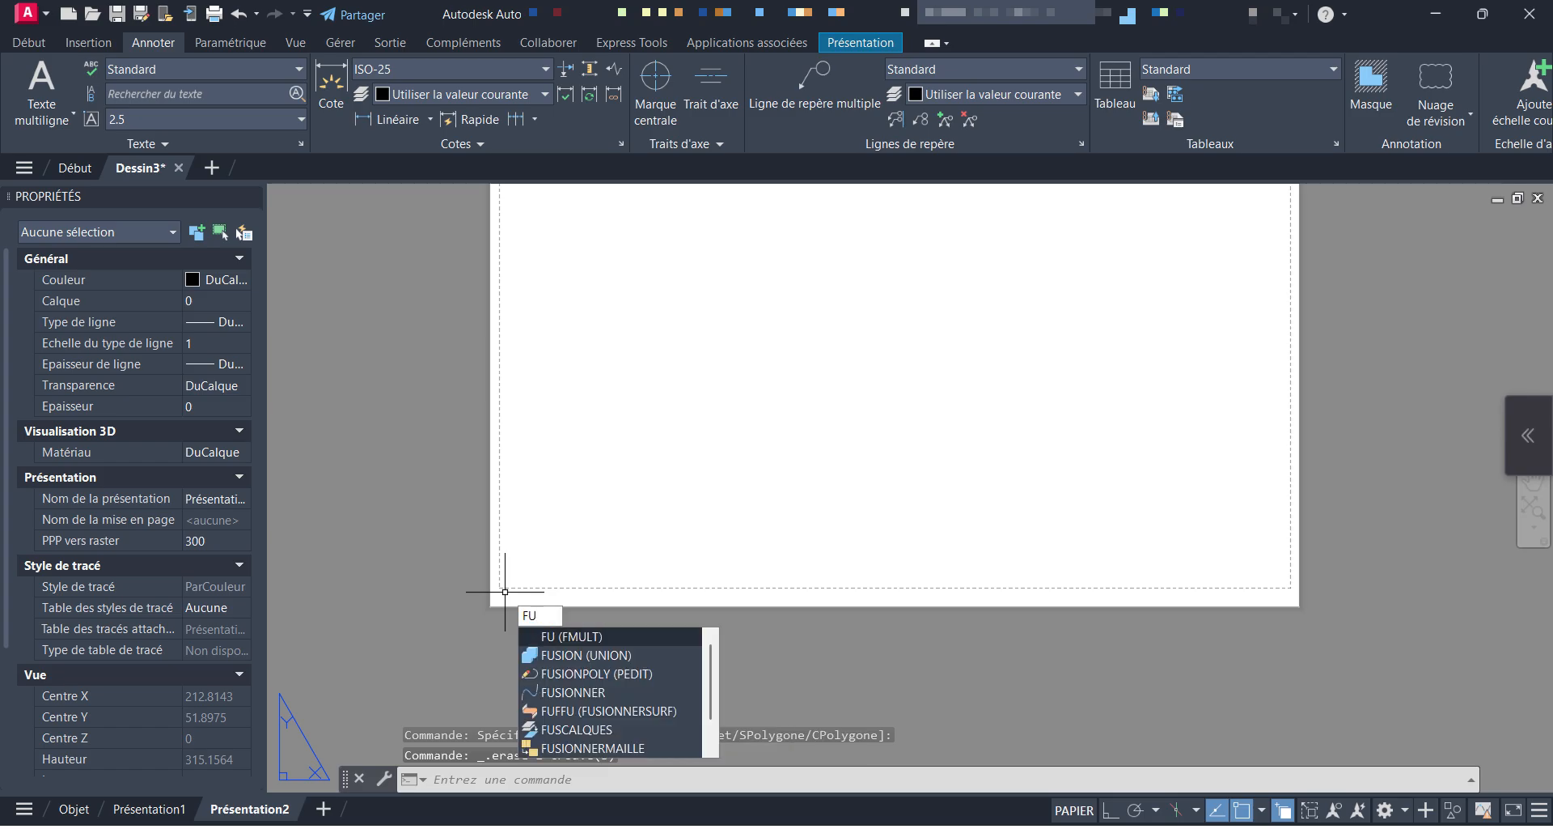
pyautogui.press('Return')
pyautogui.press('Return')
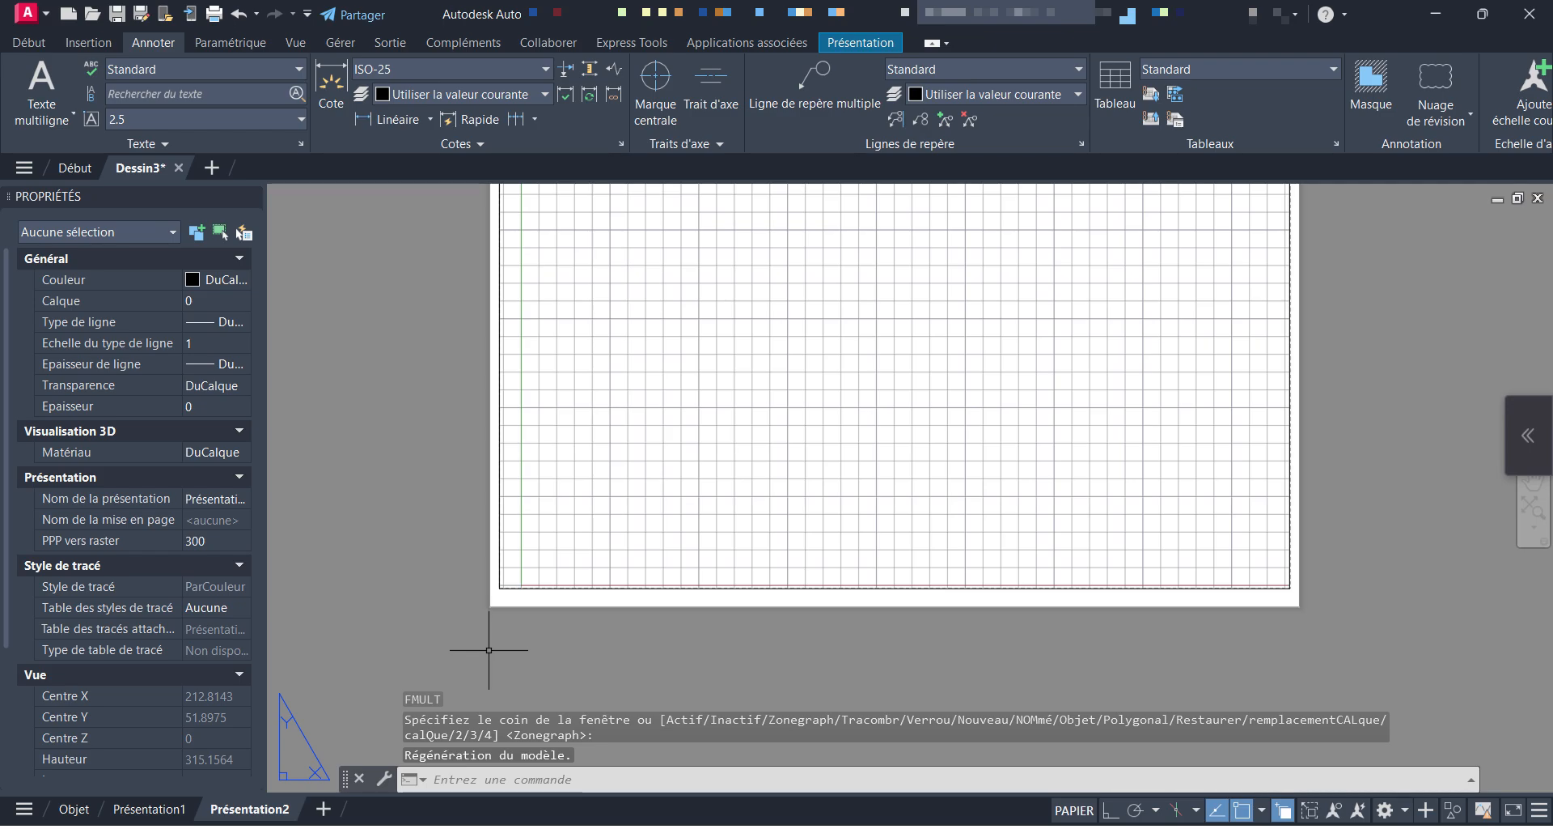
# - Examine how the new viewport's border and corner align with the sheet's printable margin
pyautogui.scroll(-2, 490, 653)
pyautogui.click(1532, 508)
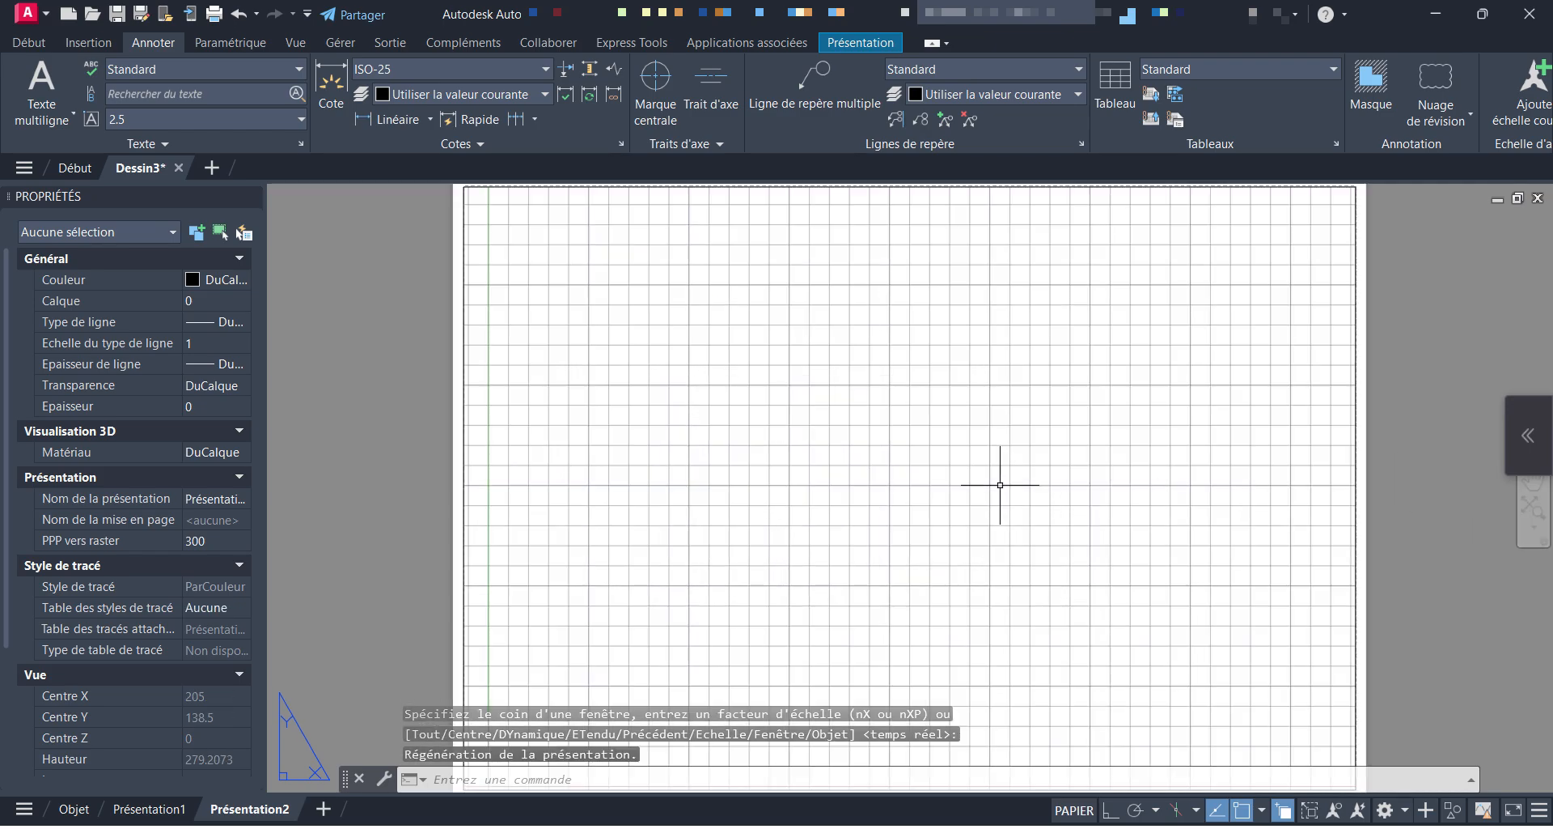
pyautogui.scroll(-2, 846, 356)
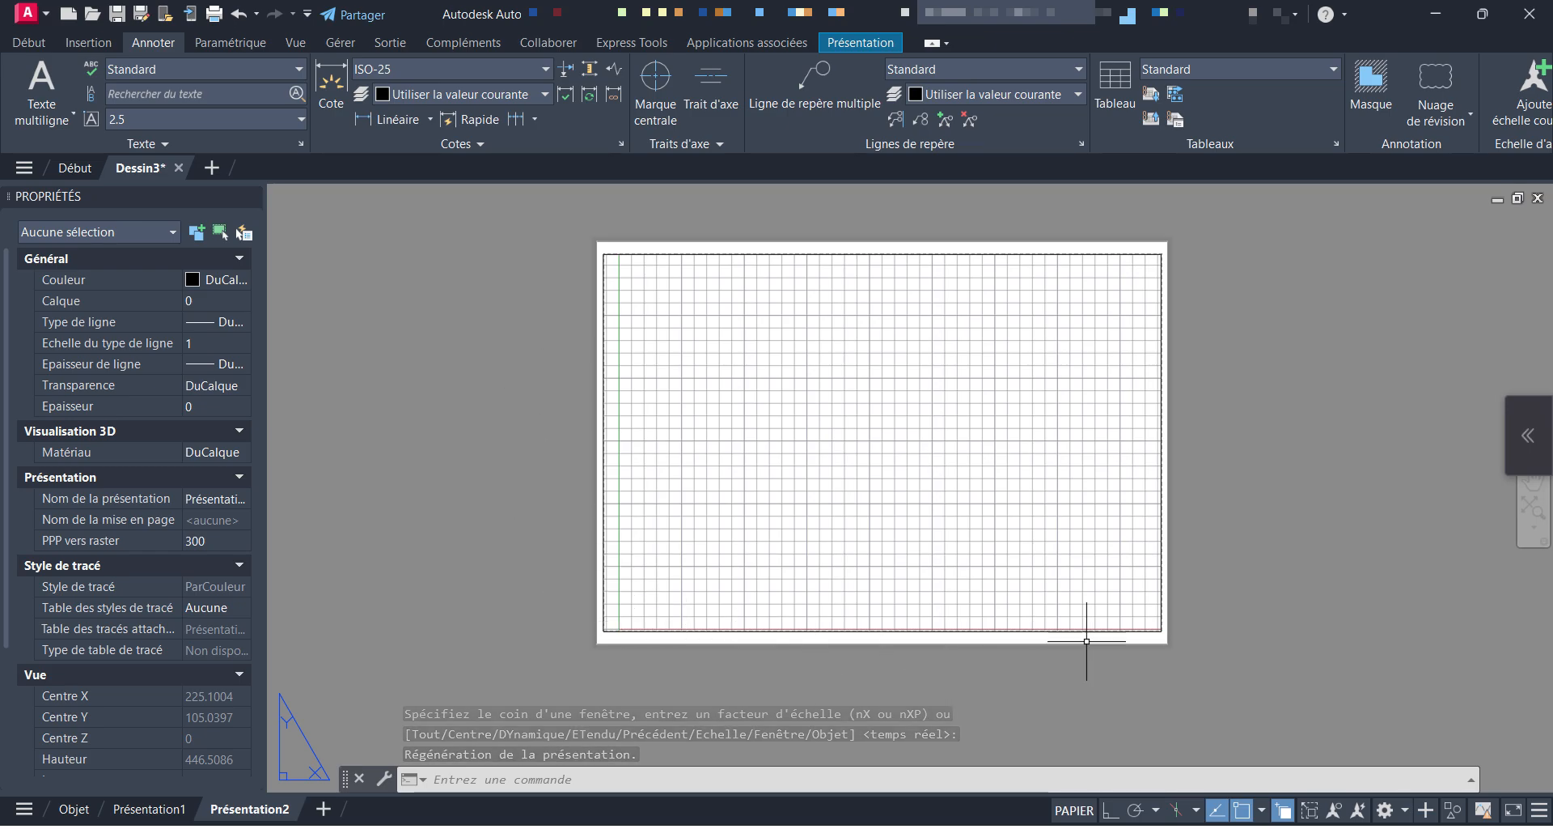
pyautogui.scroll(10, 1146, 256)
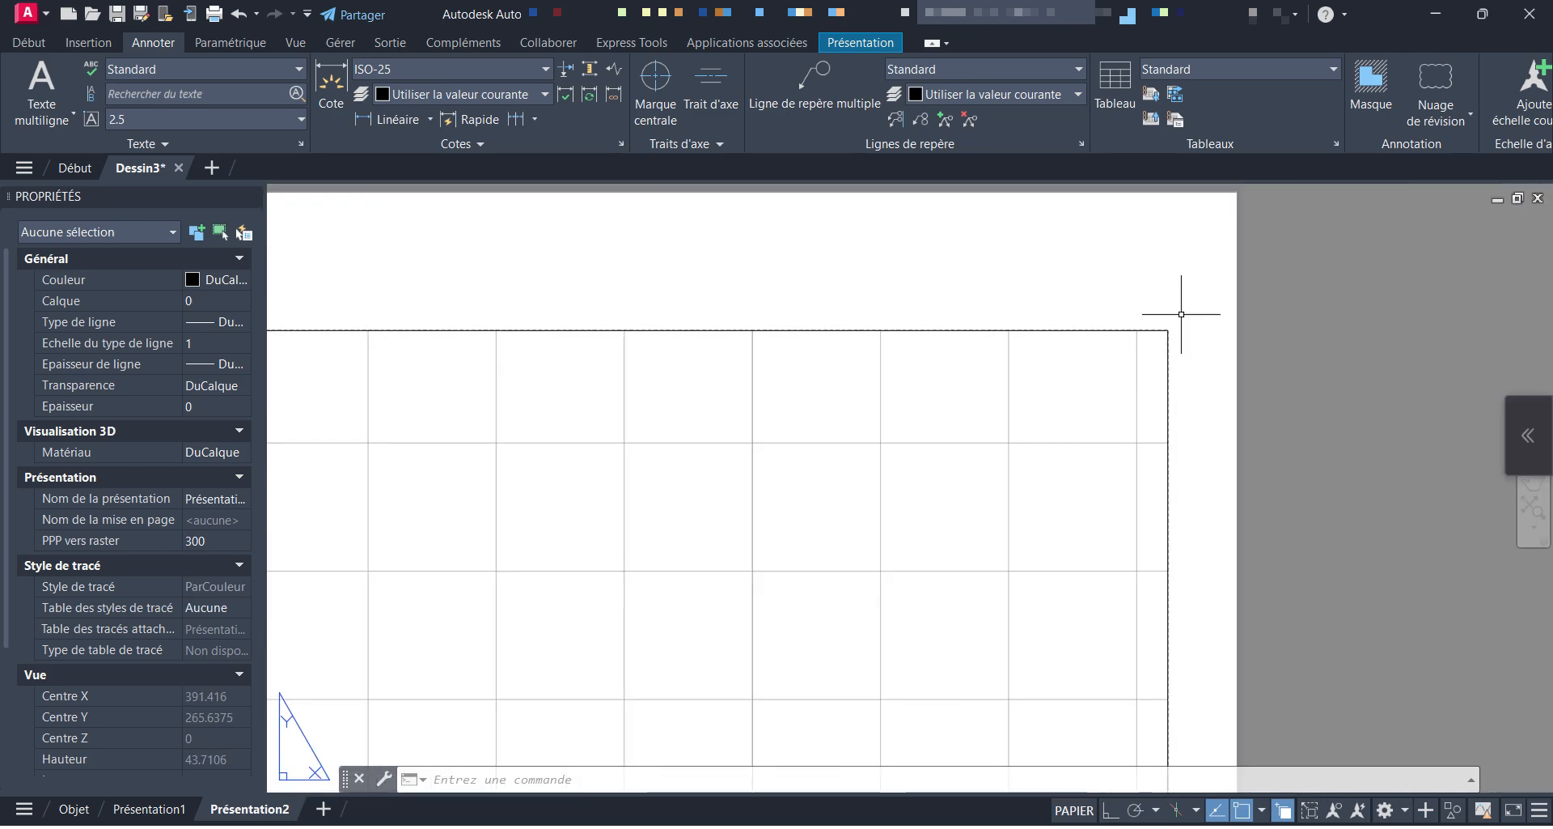
pyautogui.scroll(20, 1163, 336)
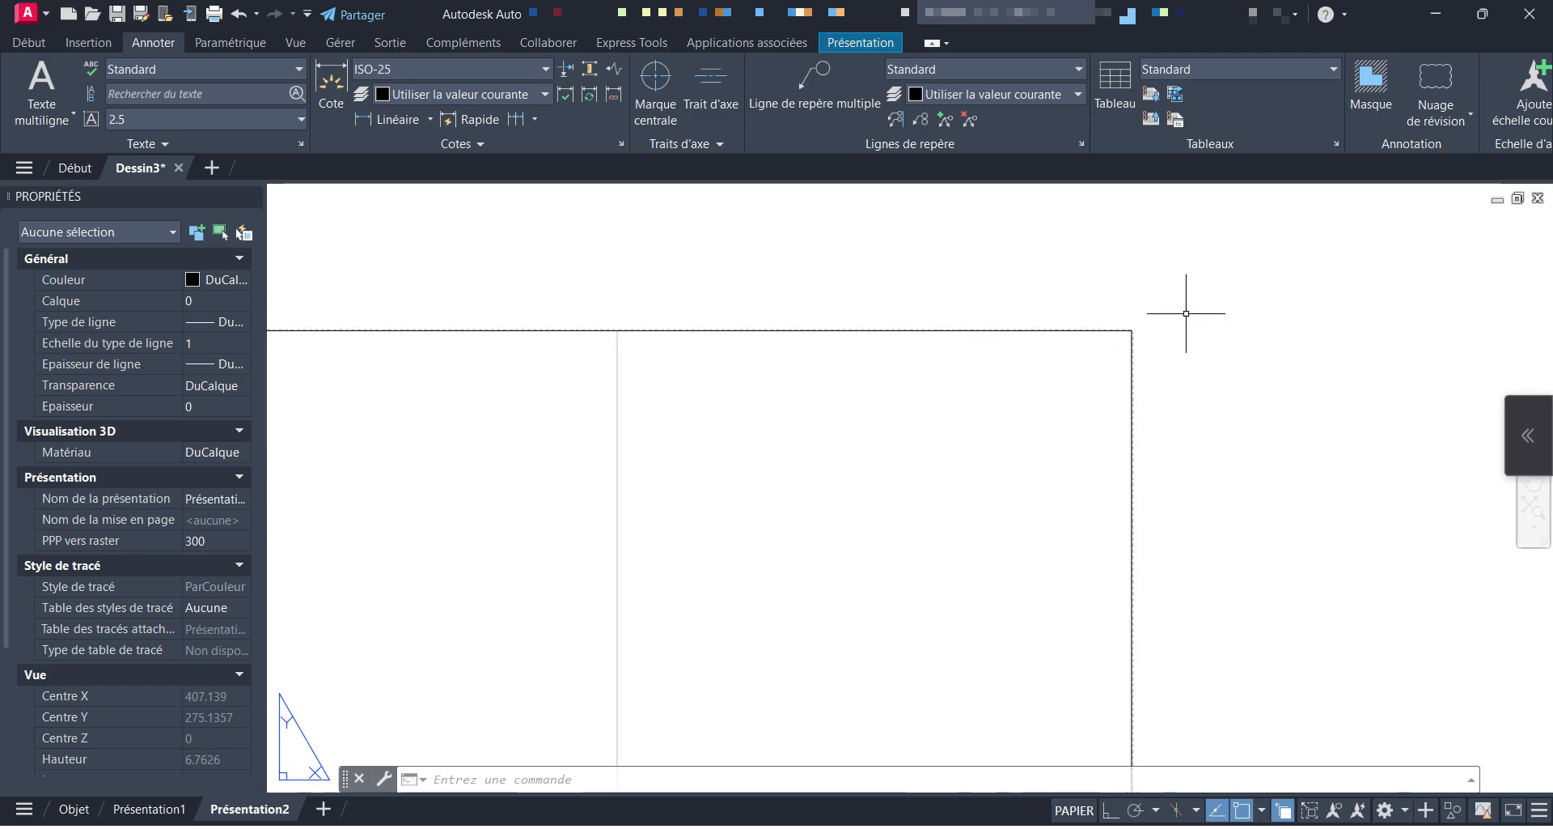
pyautogui.scroll(-20, 1076, 325)
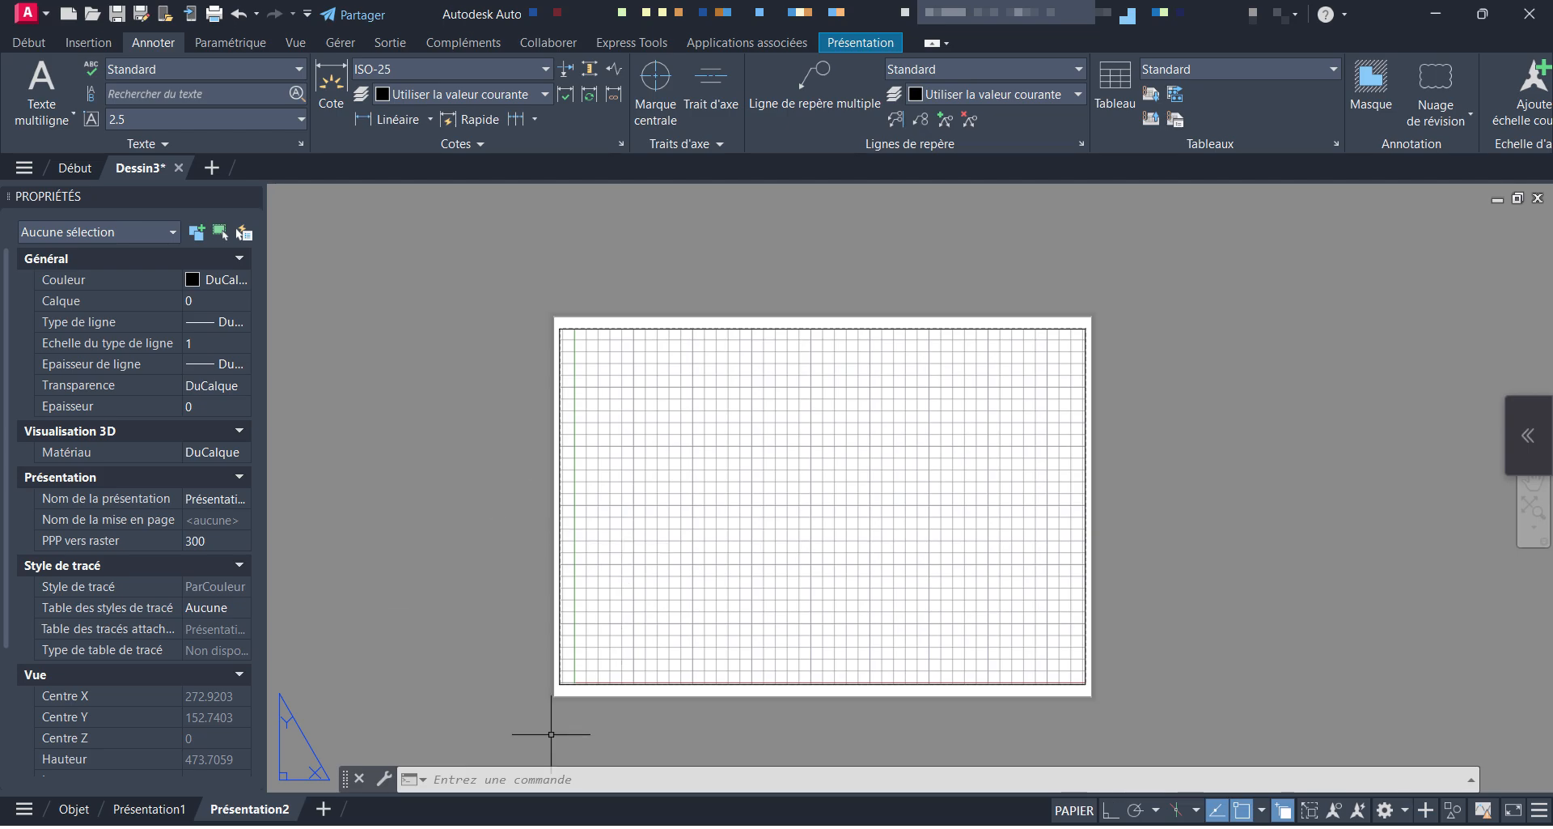
pyautogui.click(1533, 509)
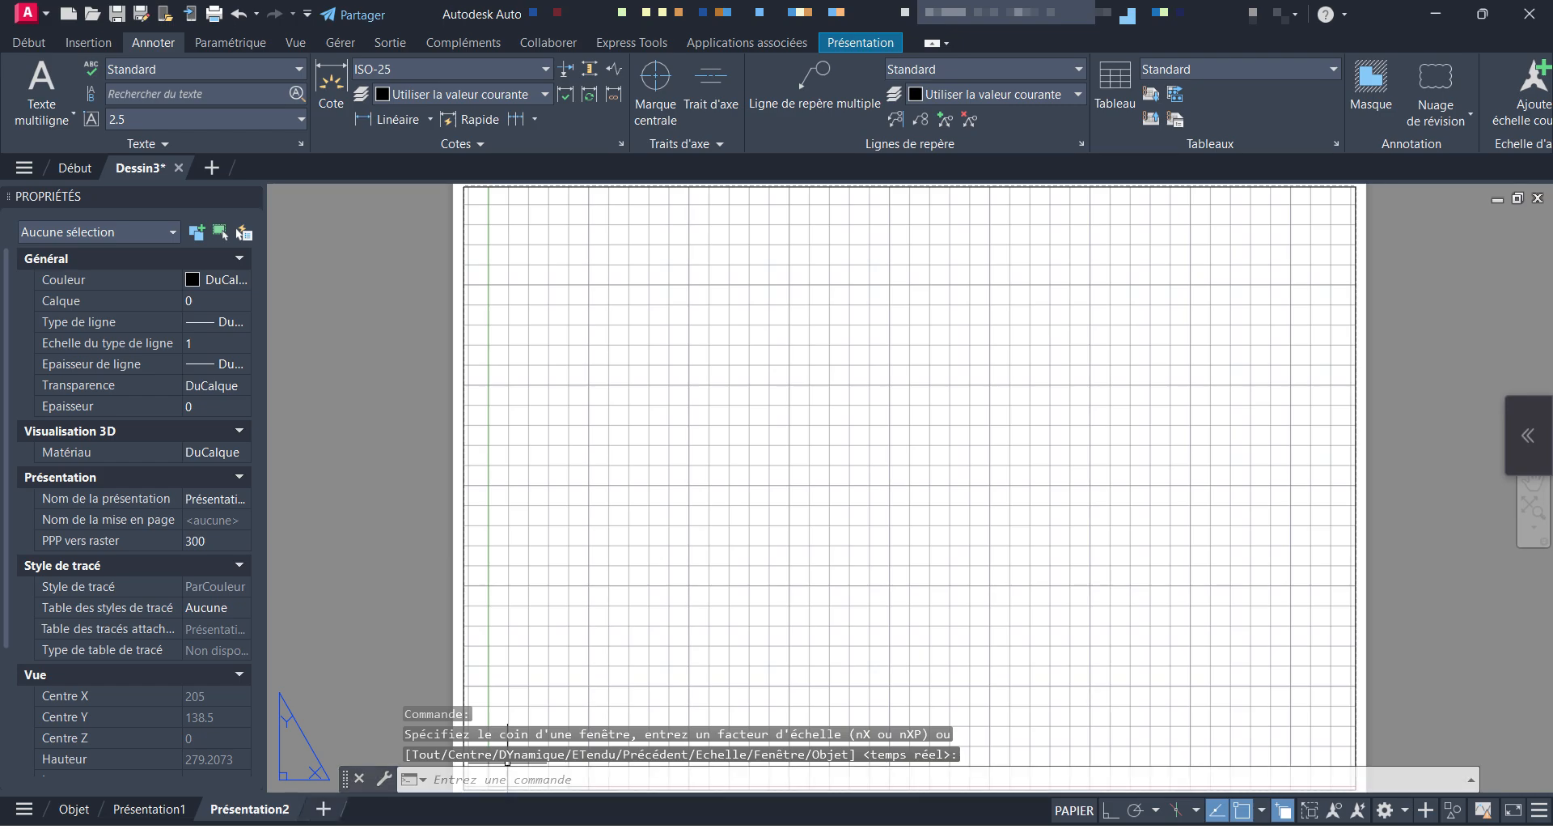
# - Add a new layout after Présentation2 and set its page setup plotter to DWG To PDF.pc3
pyautogui.click(322, 809)
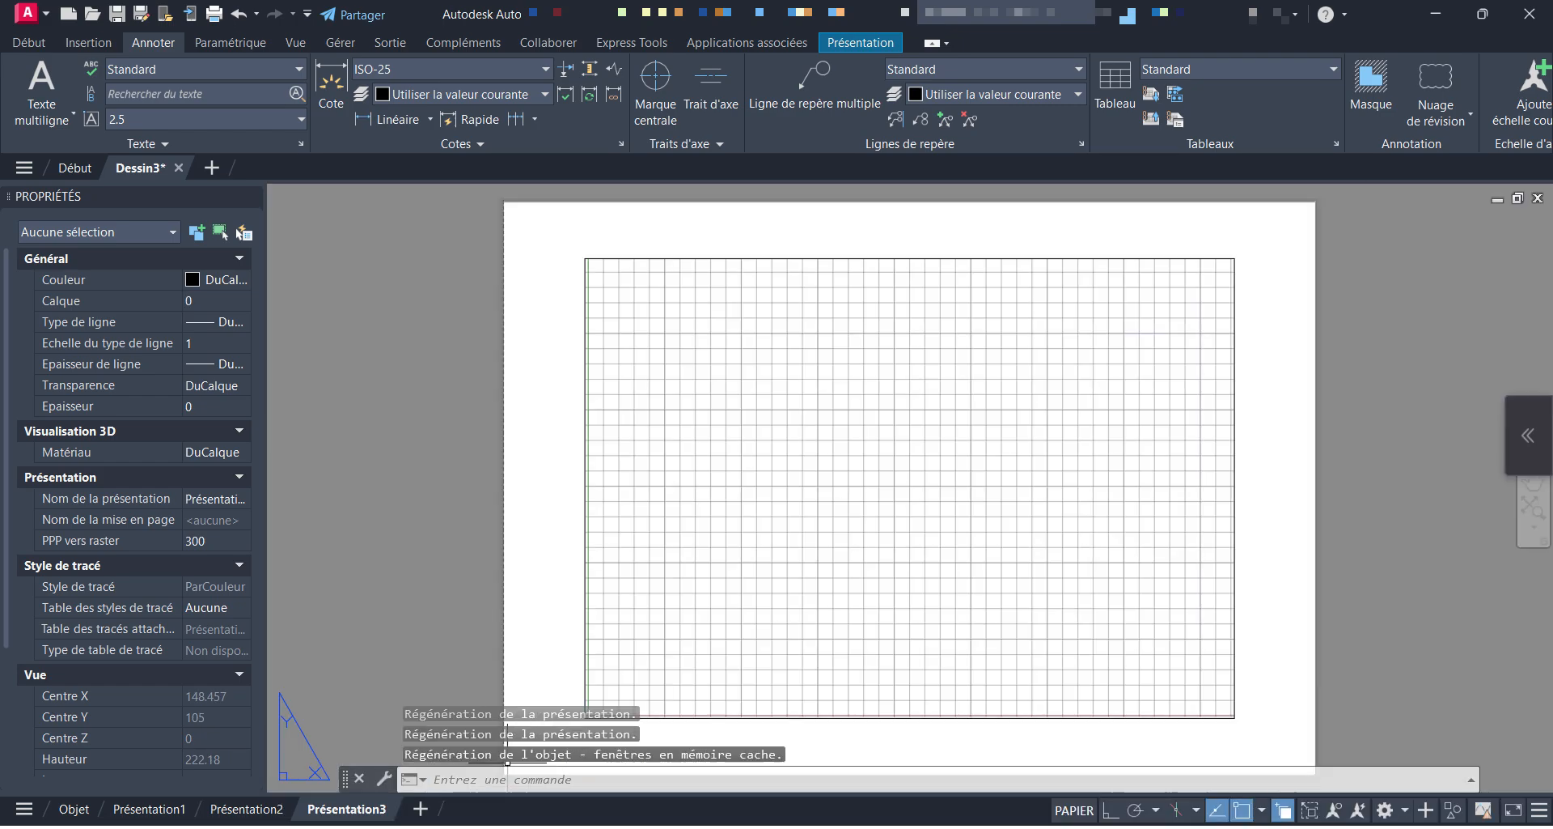
pyautogui.rightClick(322, 808)
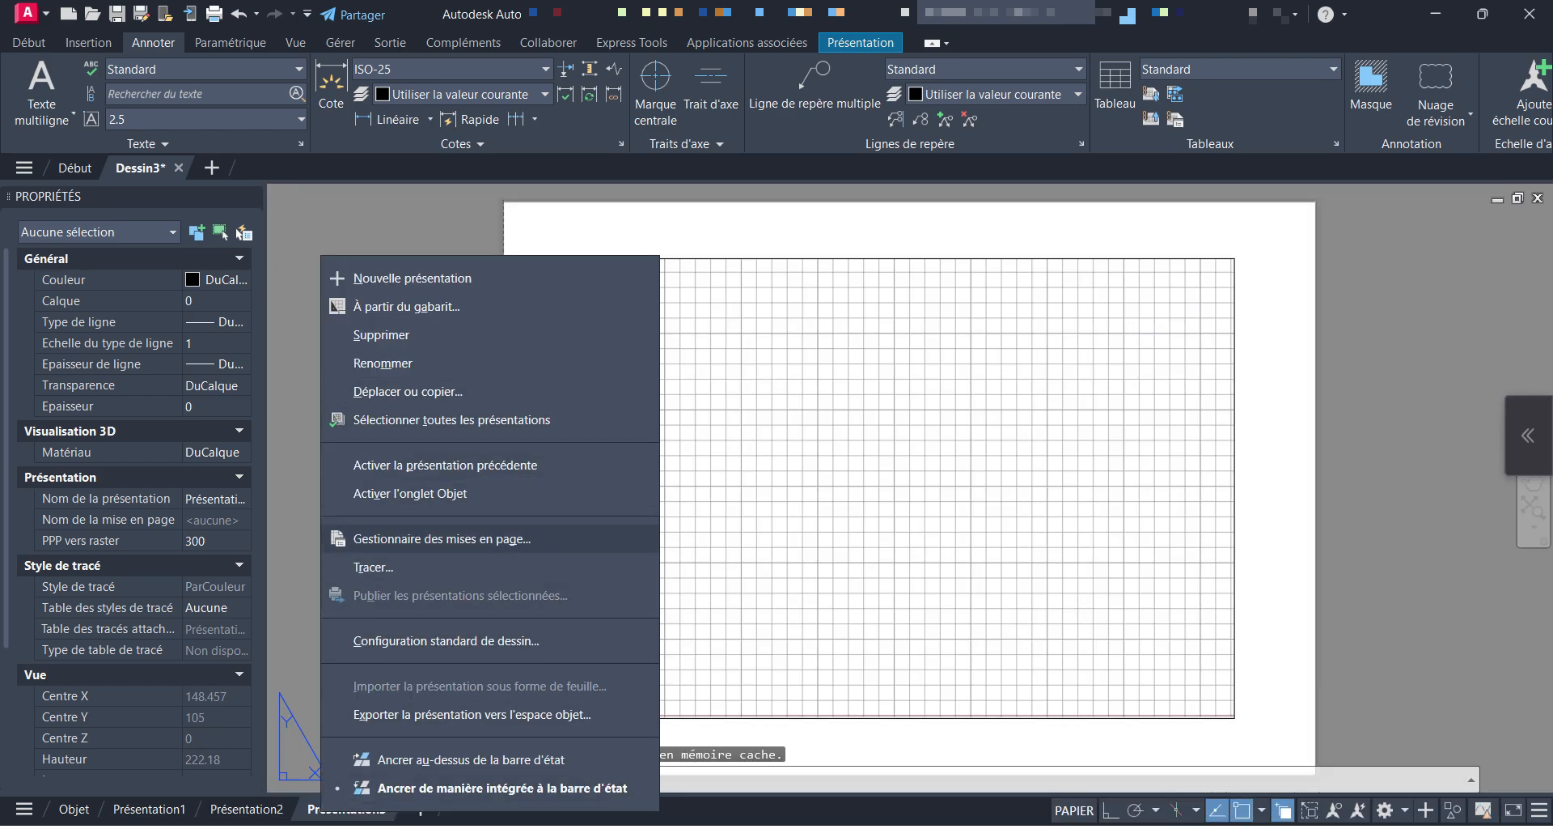
pyautogui.click(441, 538)
pyautogui.click(926, 411)
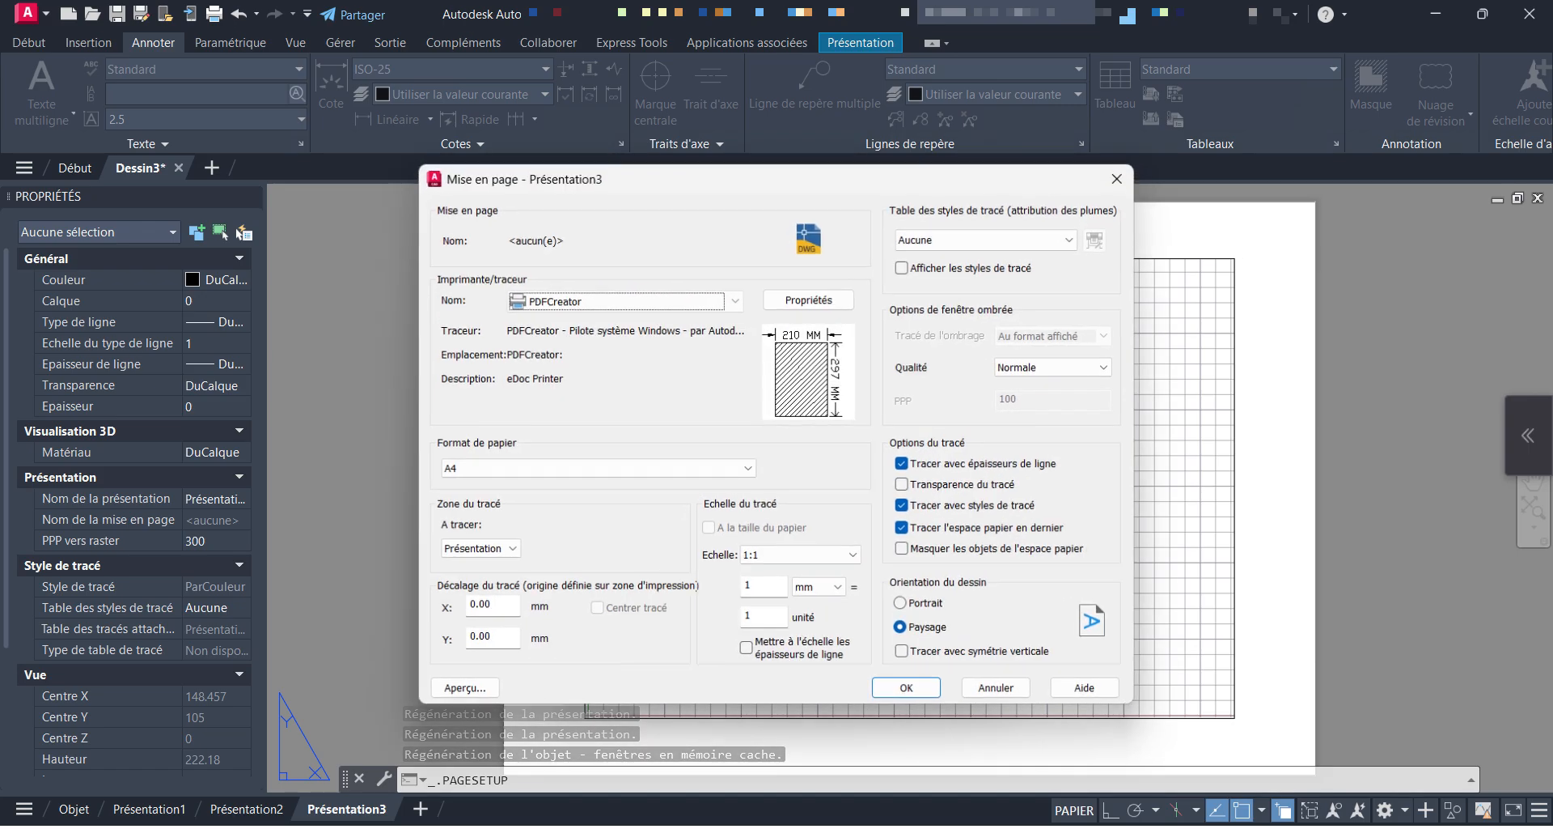
pyautogui.click(686, 300)
pyautogui.click(687, 301)
pyautogui.click(687, 300)
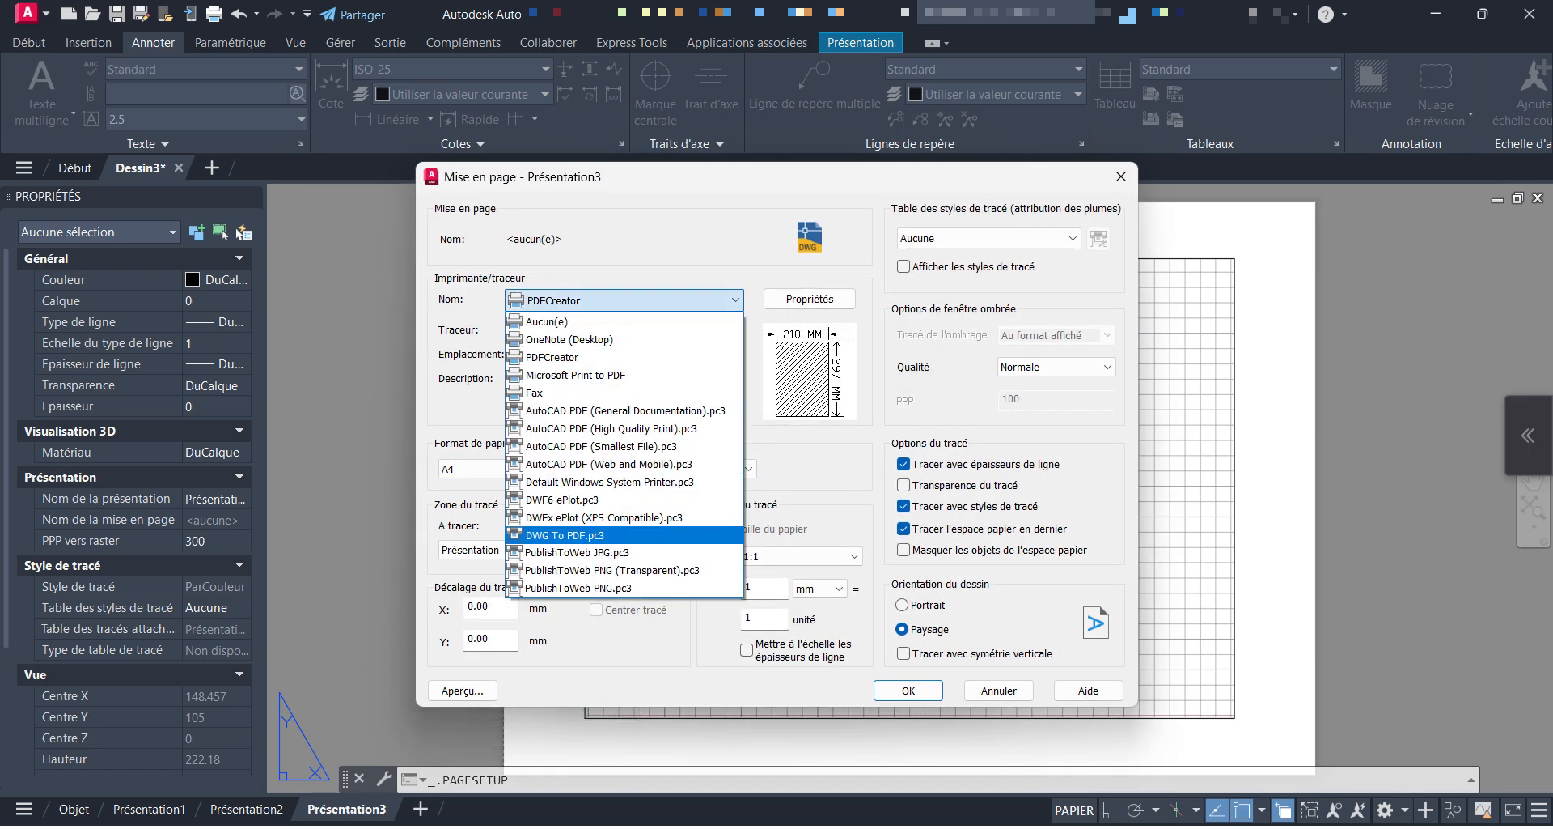
pyautogui.click(563, 534)
# - Set the new layout's paper format to ISO full bleed A4 (210.00 x 297.00 mm) and preview the plot
pyautogui.click(597, 468)
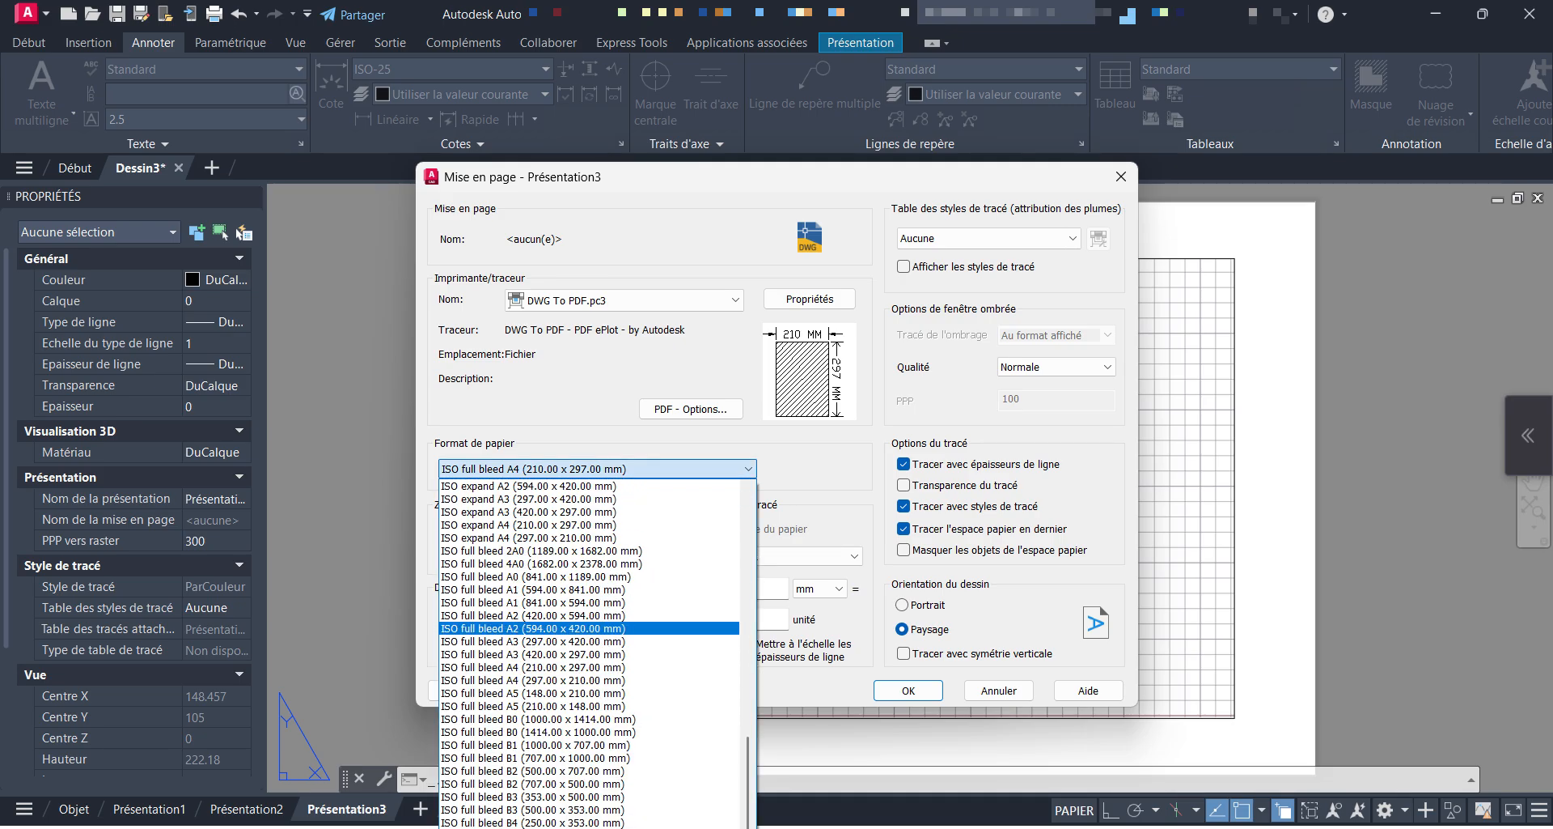
pyautogui.click(534, 679)
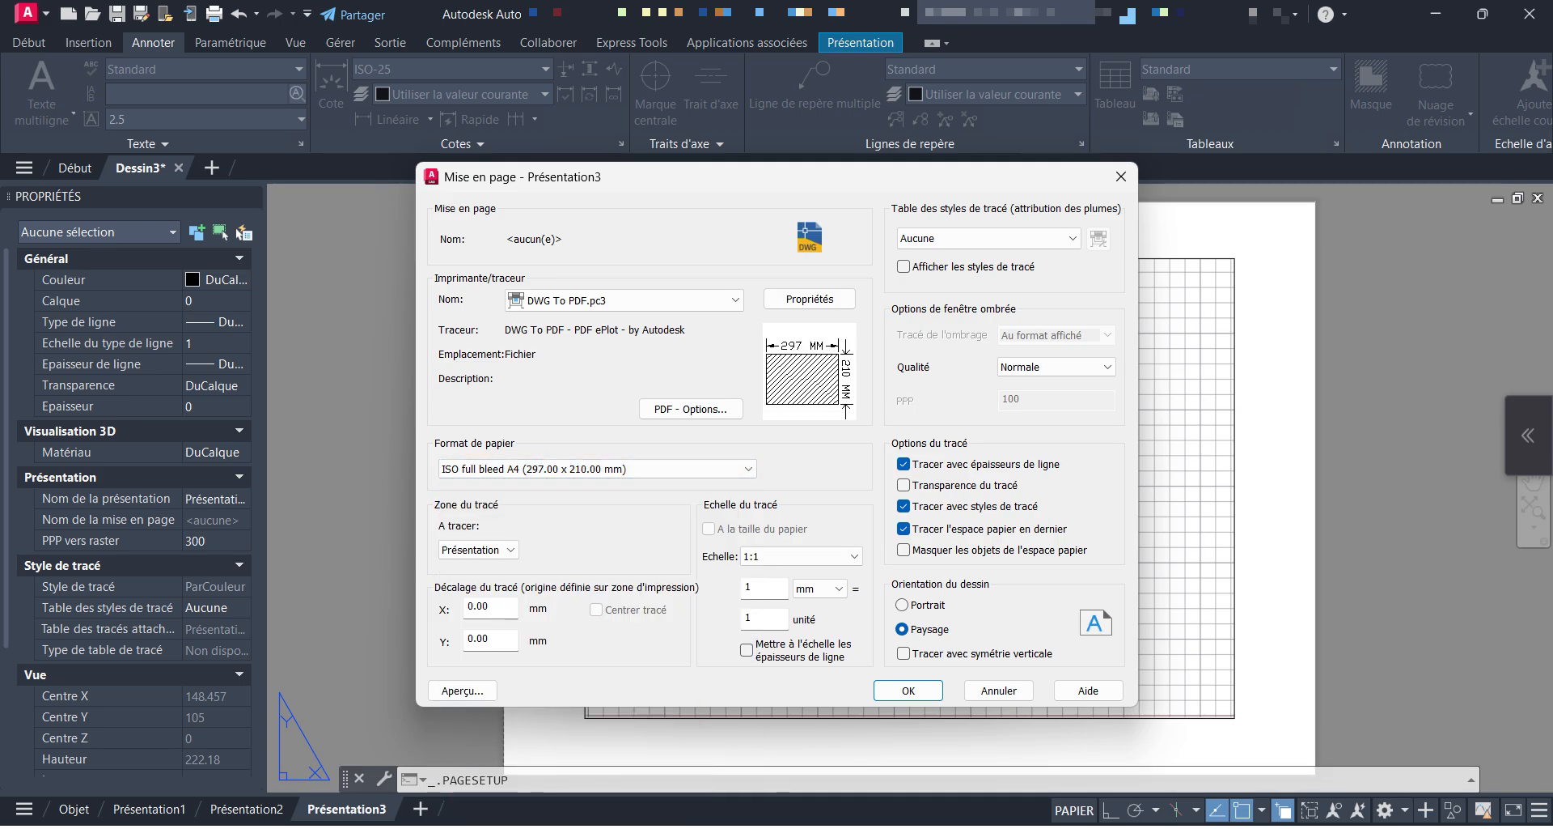
pyautogui.click(597, 469)
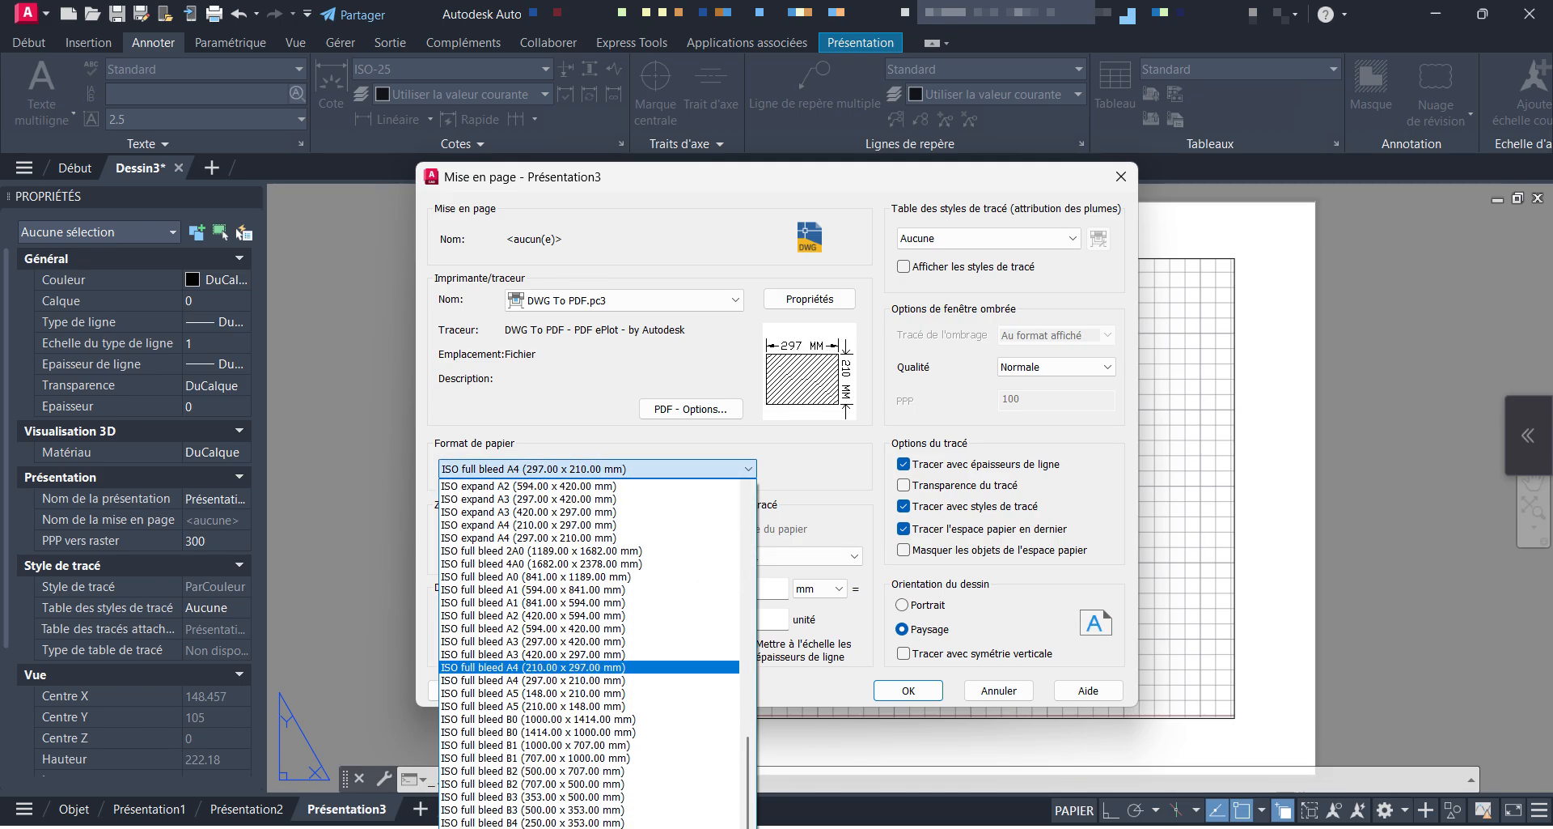
pyautogui.click(534, 668)
pyautogui.click(462, 690)
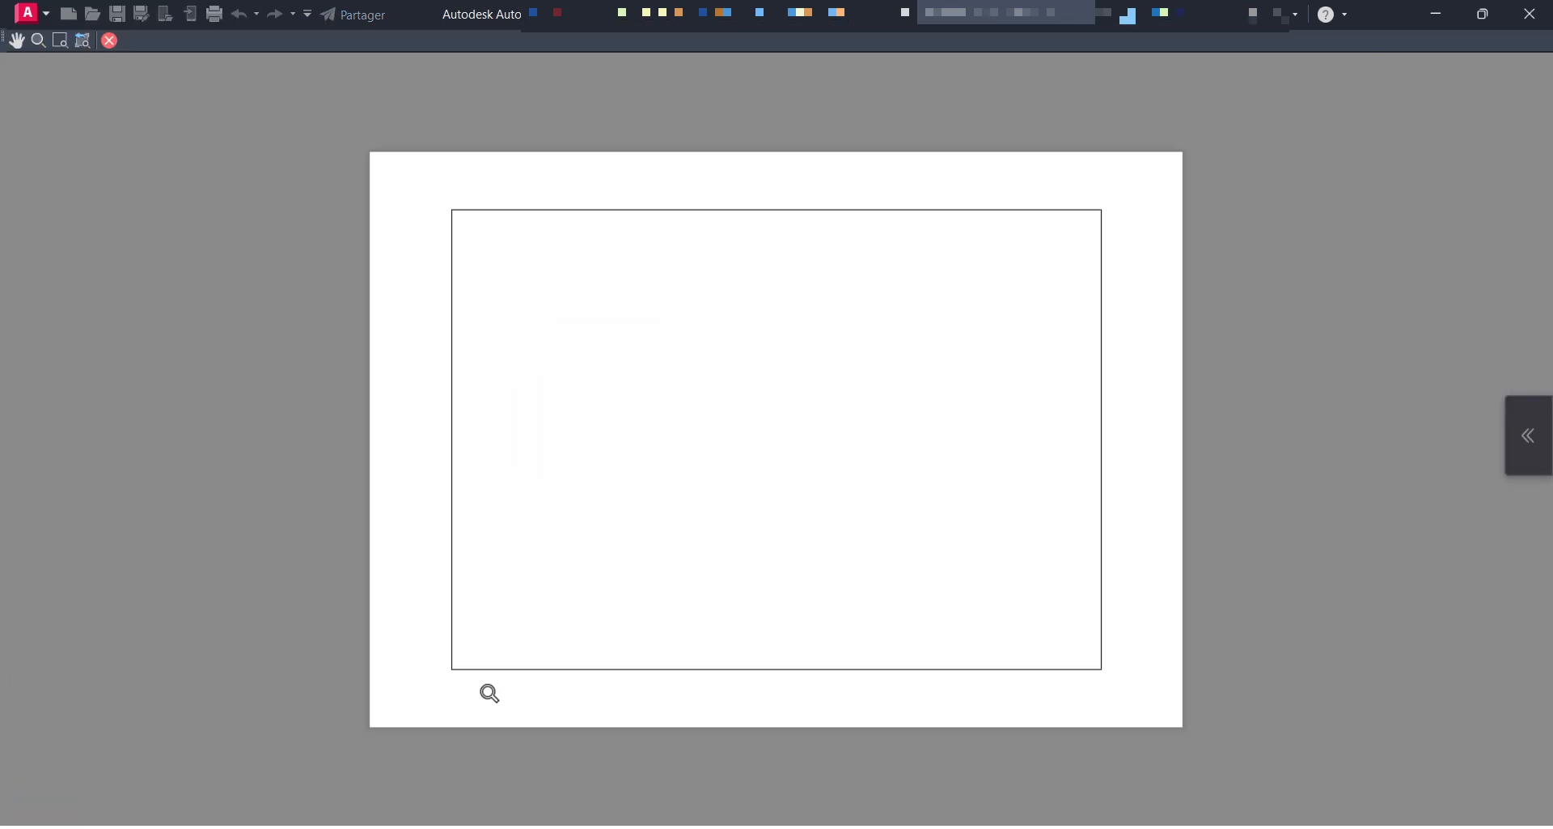
# - Preview the plot in ISO full bleed A4 (210.00 x 297.00 mm) portrait, accept the page setup and close its manager
pyautogui.press('Escape')
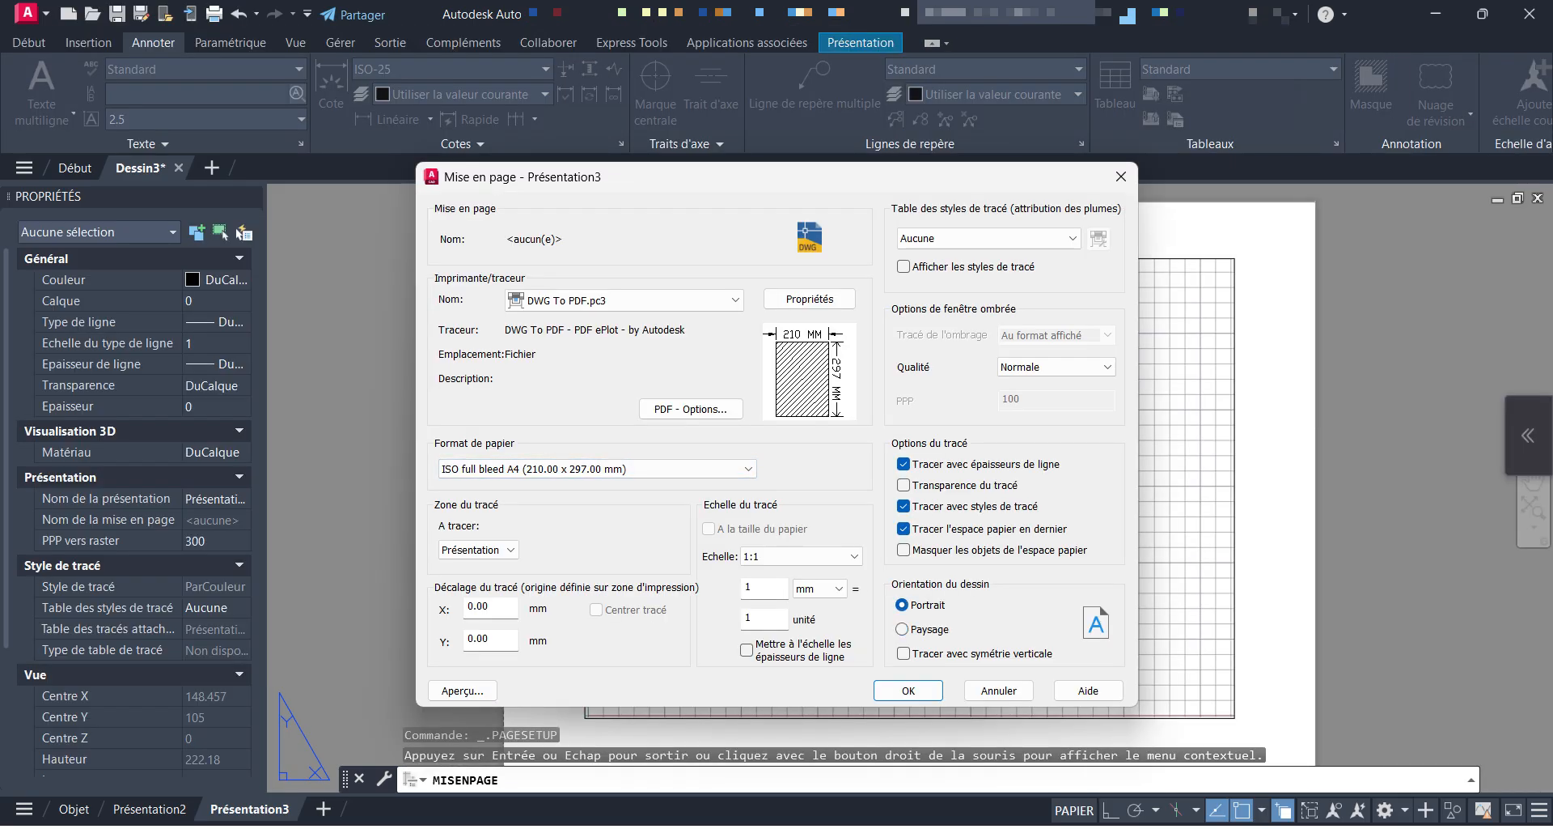
pyautogui.click(477, 690)
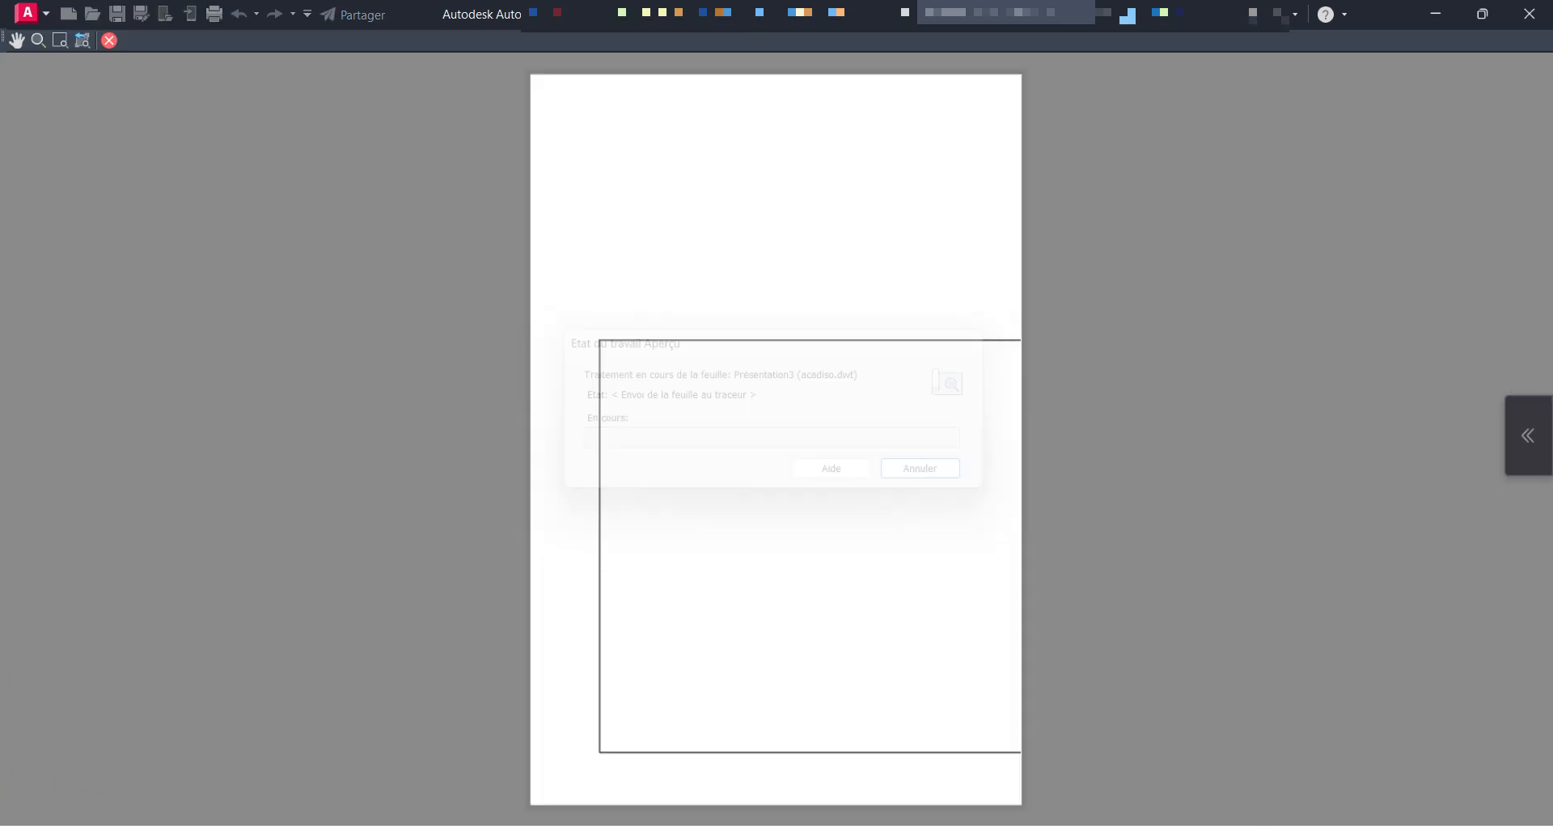
pyautogui.press('Escape')
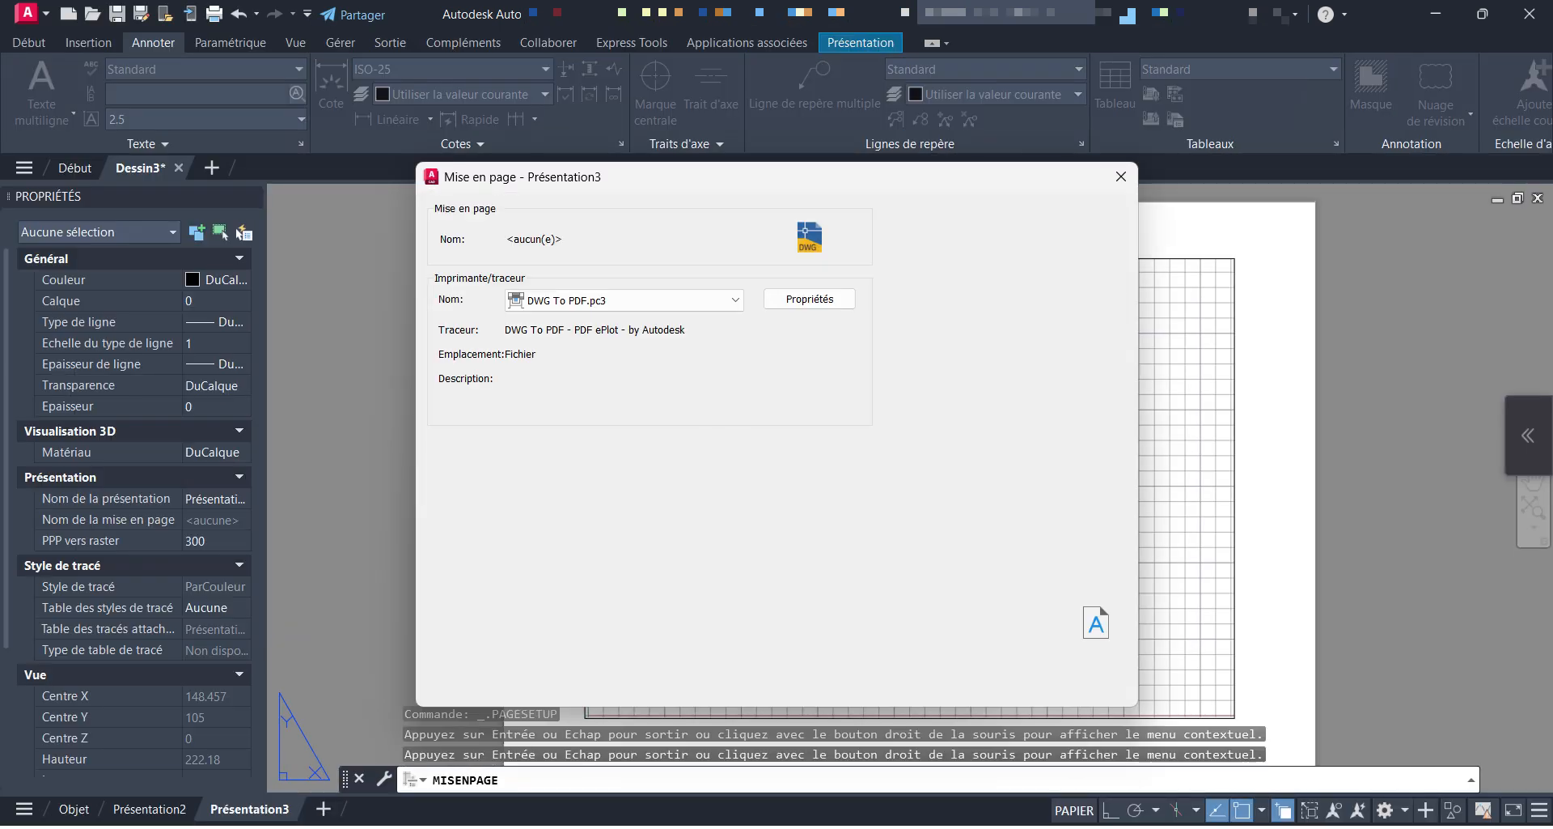
pyautogui.press('Return')
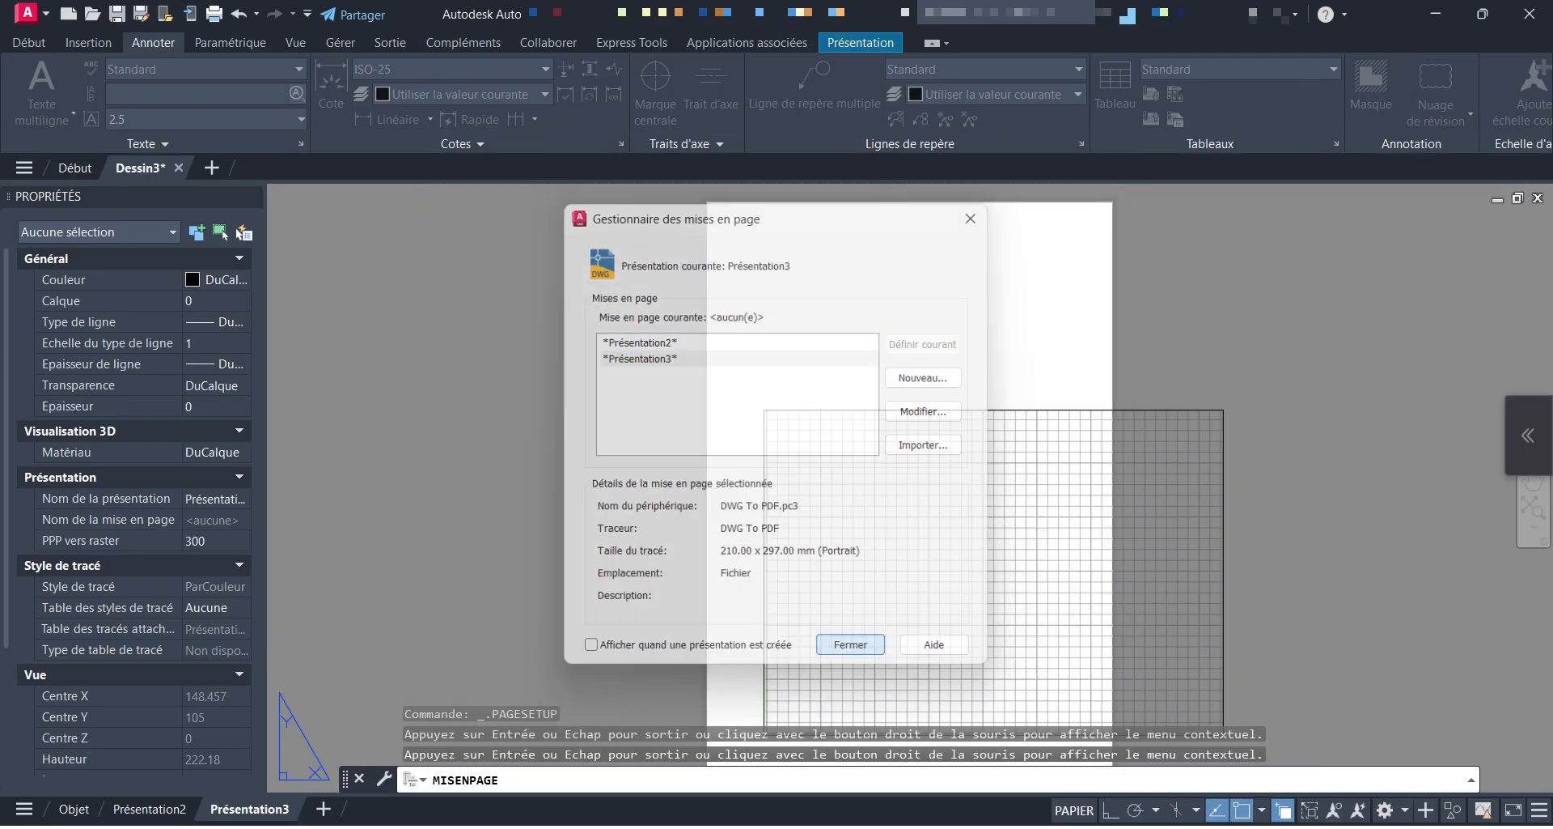
pyautogui.click(853, 646)
# - Replace the layout's original viewport with one filling the whole A4 sheet, using the FU command alias and its default Zonegraph option
pyautogui.click(1261, 500)
pyautogui.click(1147, 382)
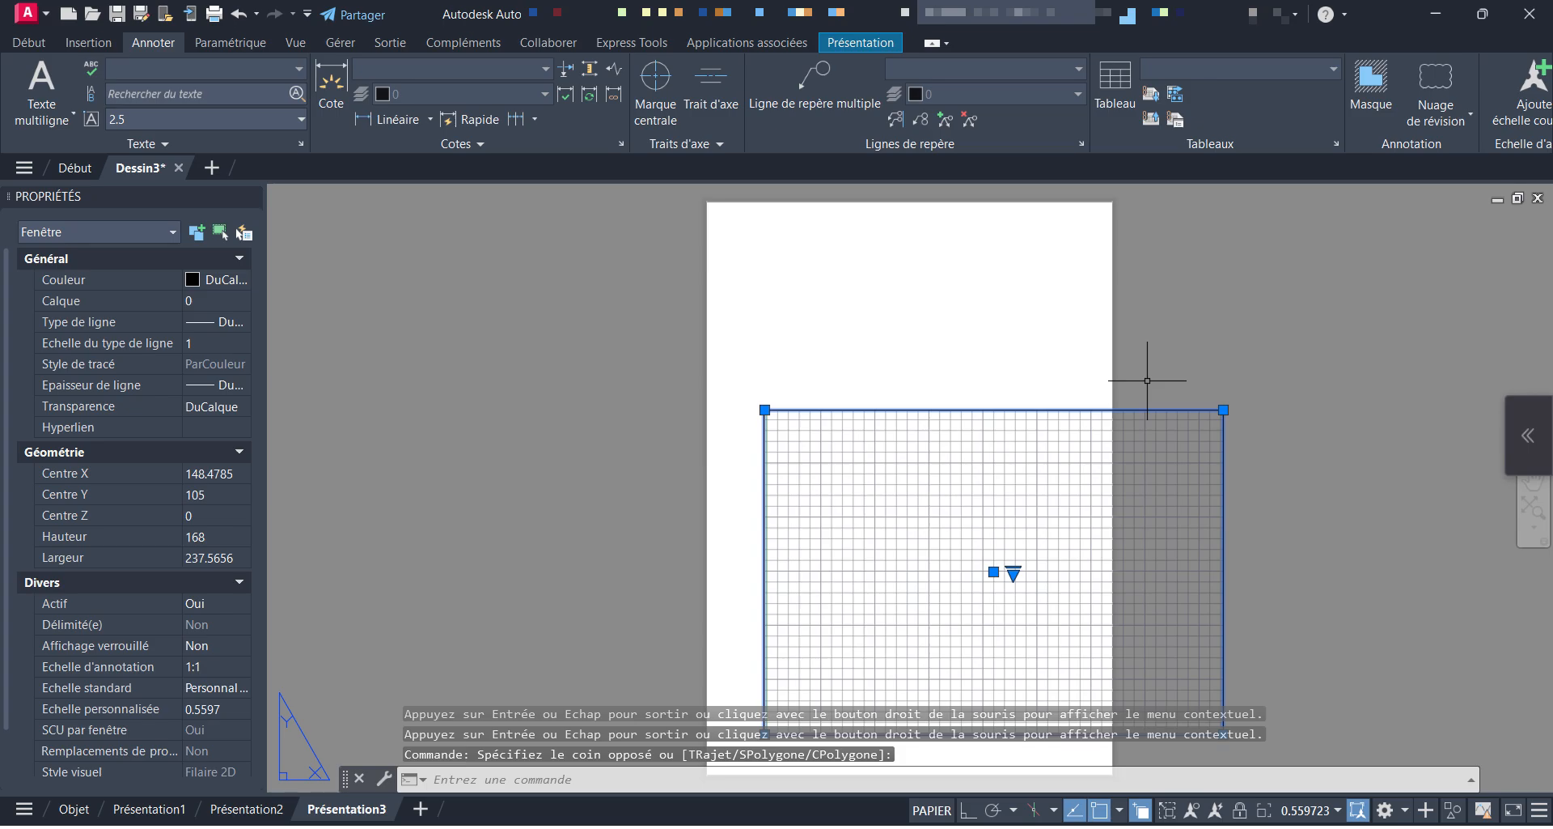
pyautogui.press('Delete')
pyautogui.write('fu')
pyautogui.press('Return')
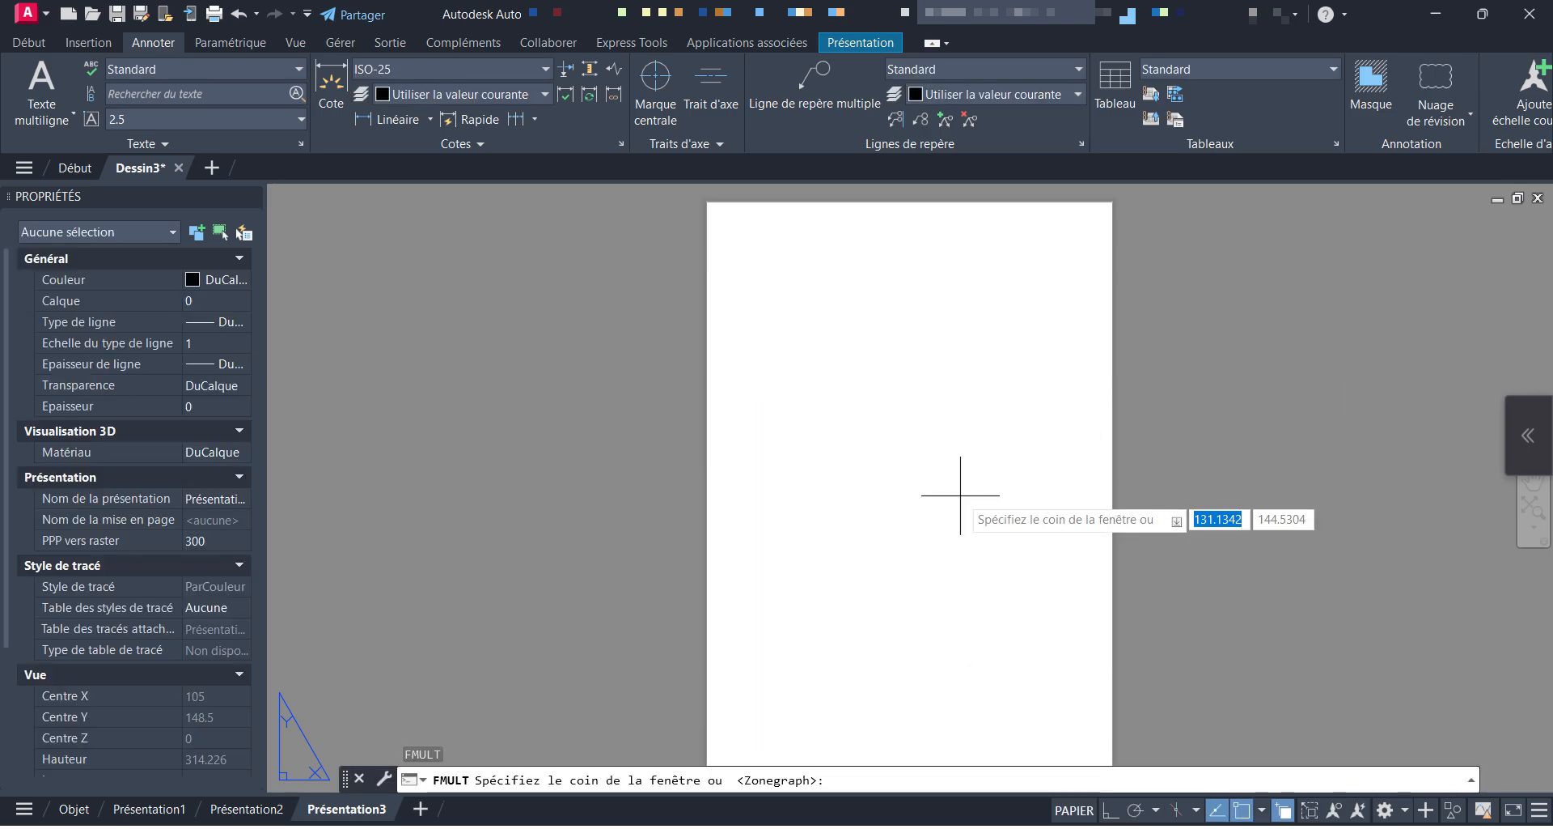
pyautogui.press('Return')
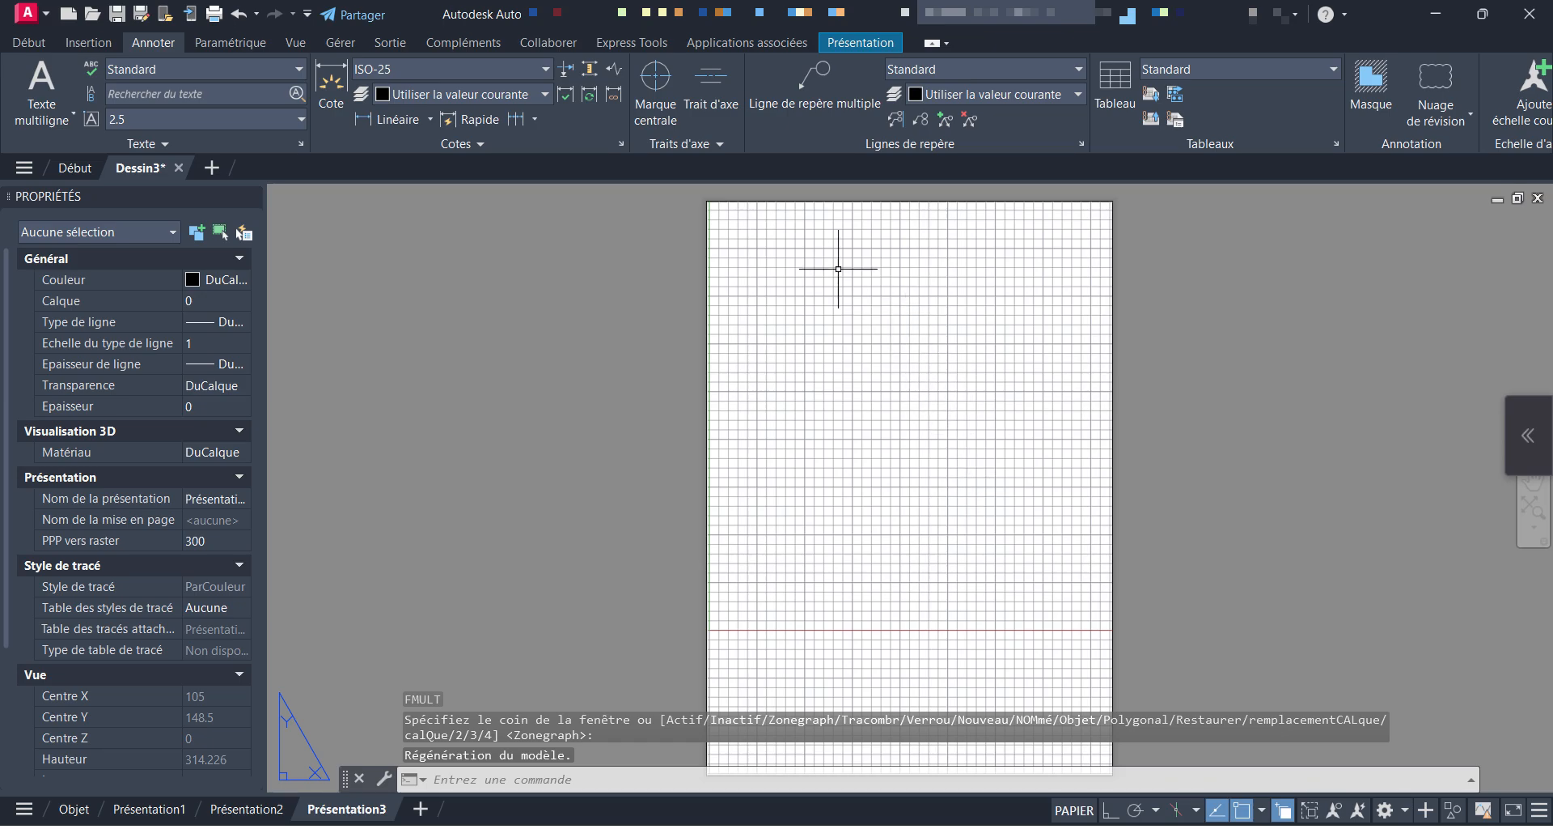
# - Draw a rectangle around the full A4 sheet, snapping from its upper-left corner to its lower-right corner
pyautogui.scroll(5, 730, 206)
pyautogui.scroll(-7, 706, 290)
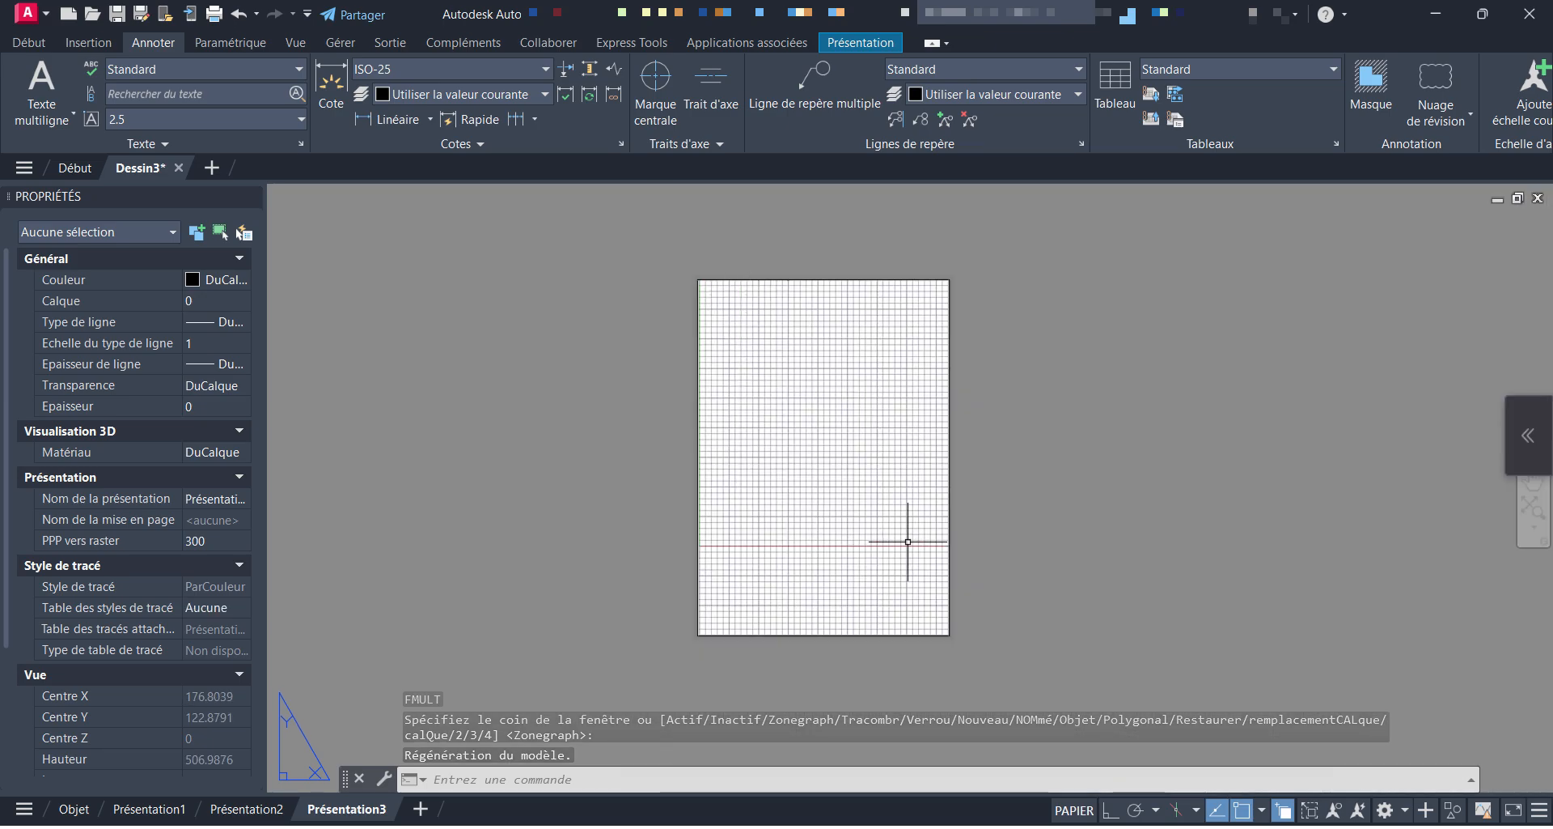
pyautogui.scroll(8, 907, 640)
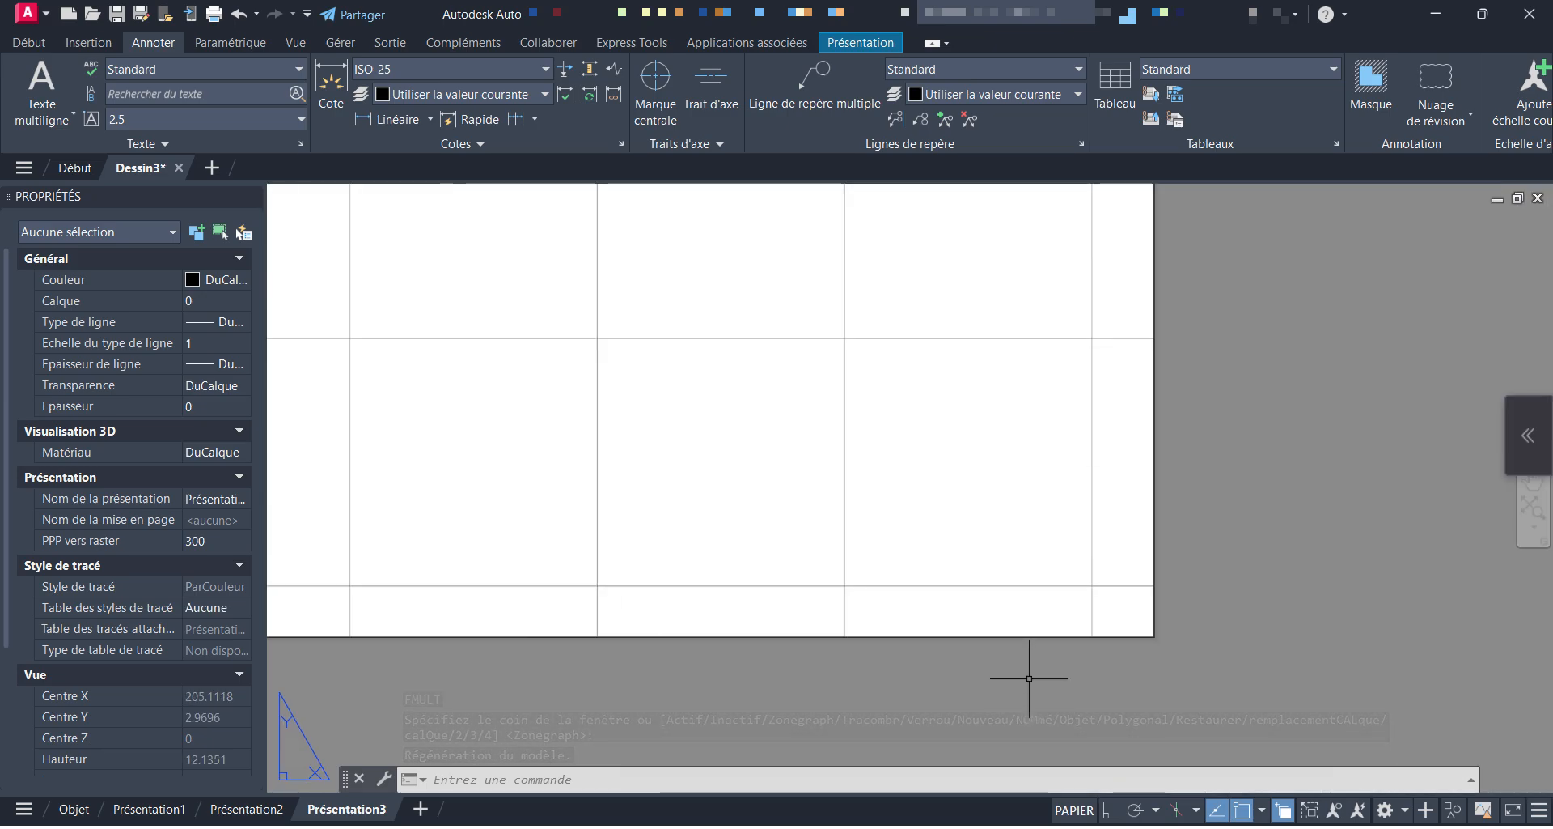
pyautogui.scroll(-9, 1107, 658)
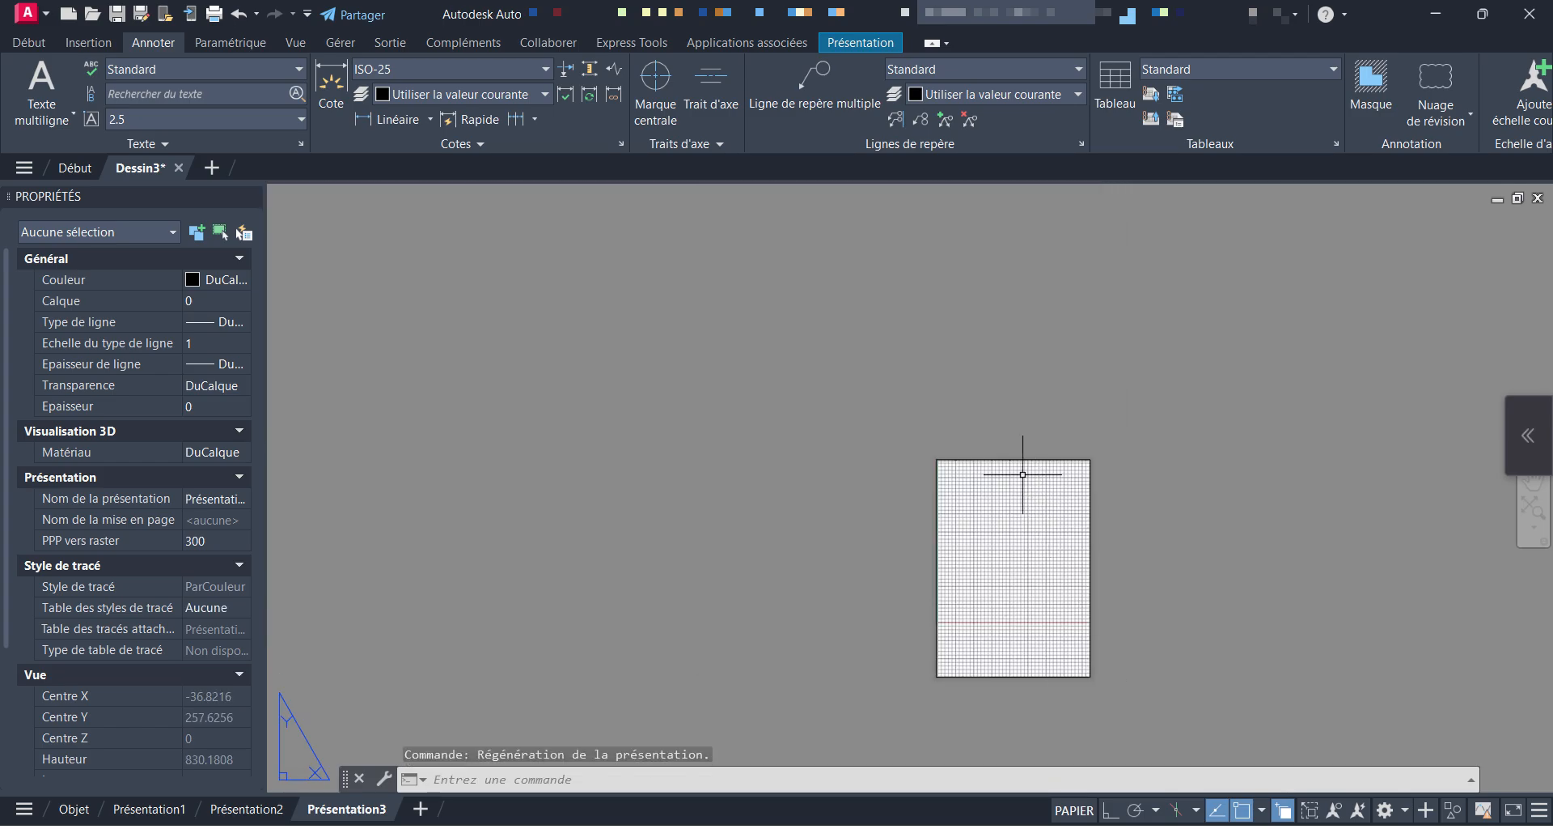
pyautogui.scroll(3, 1023, 469)
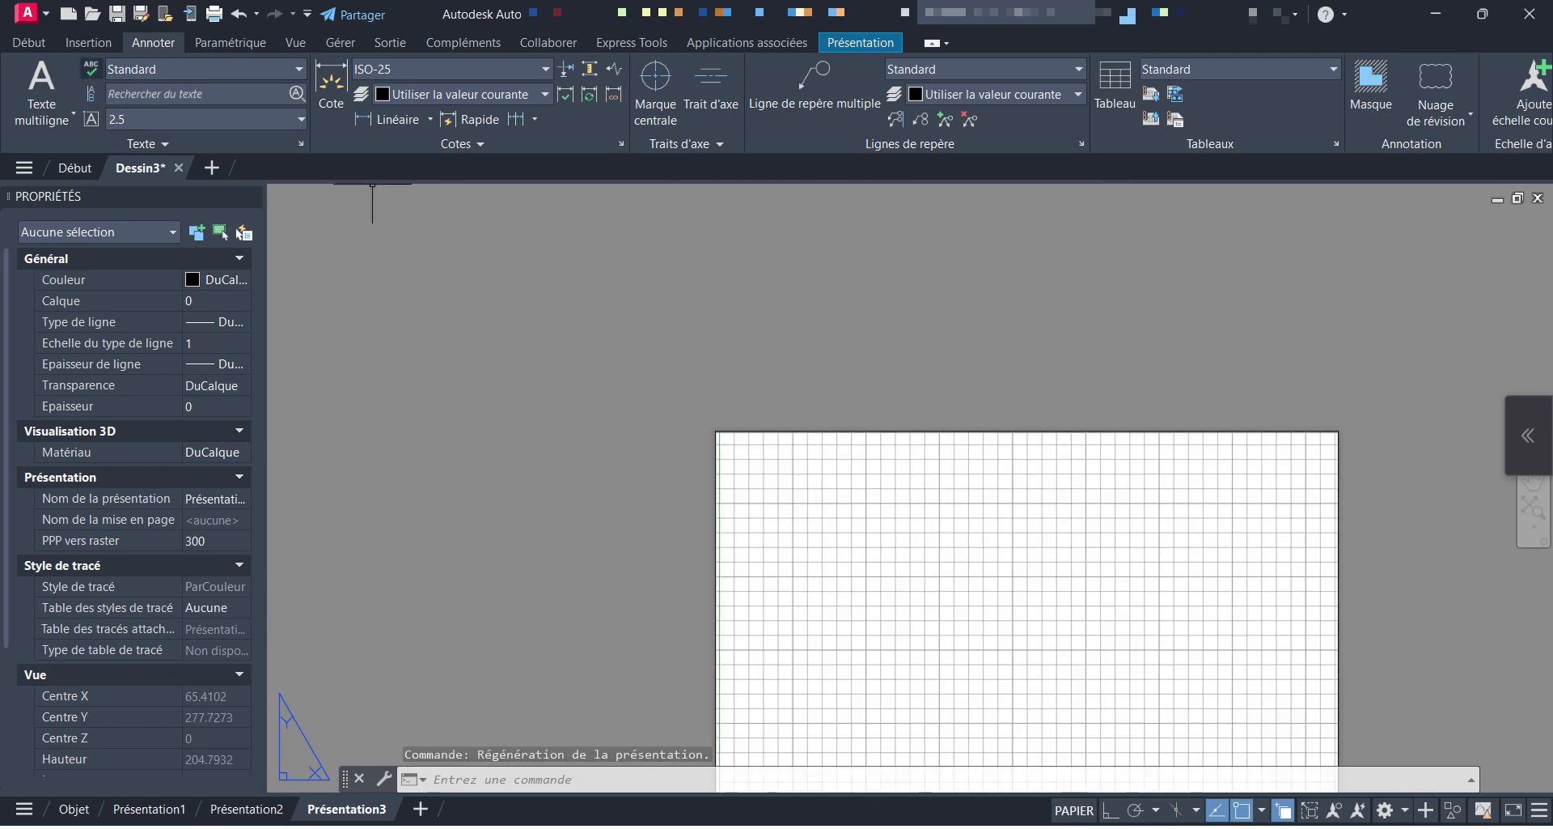
pyautogui.click(28, 42)
pyautogui.click(205, 69)
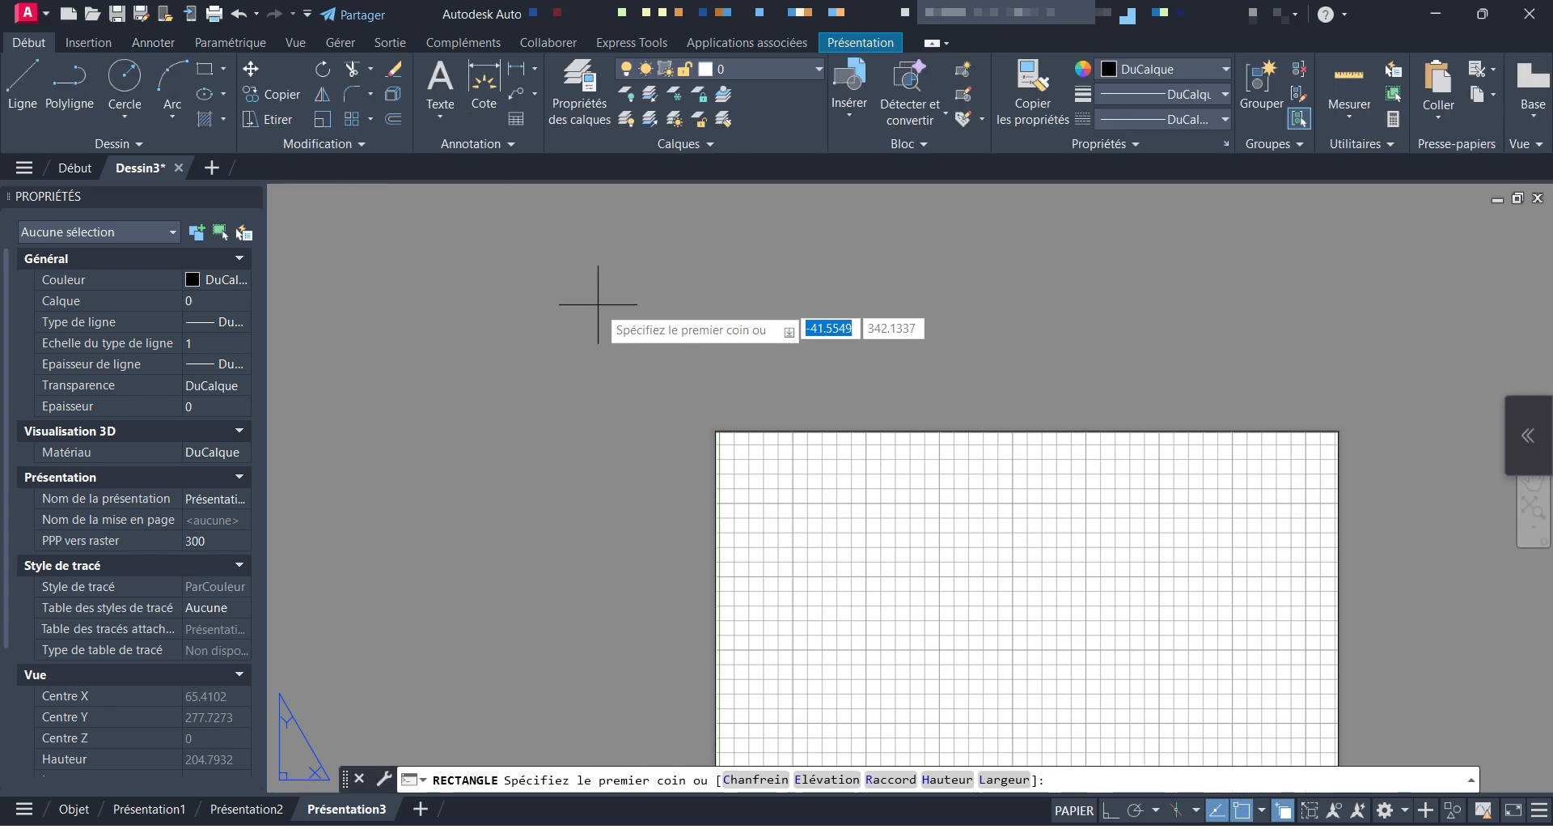
pyautogui.click(716, 431)
pyautogui.scroll(-5, 899, 518)
pyautogui.scroll(5, 889, 513)
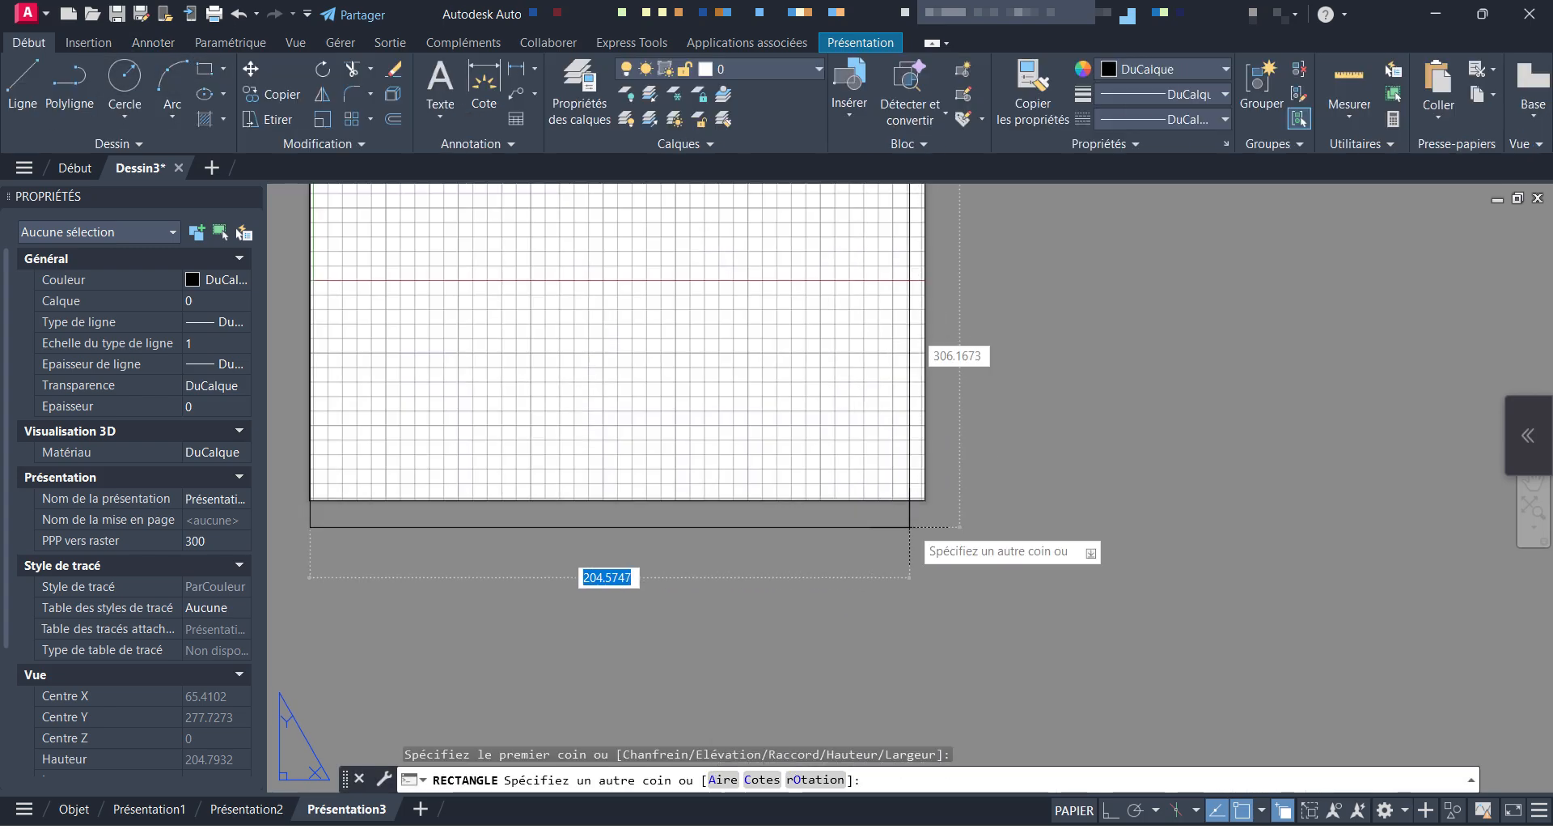
pyautogui.click(925, 500)
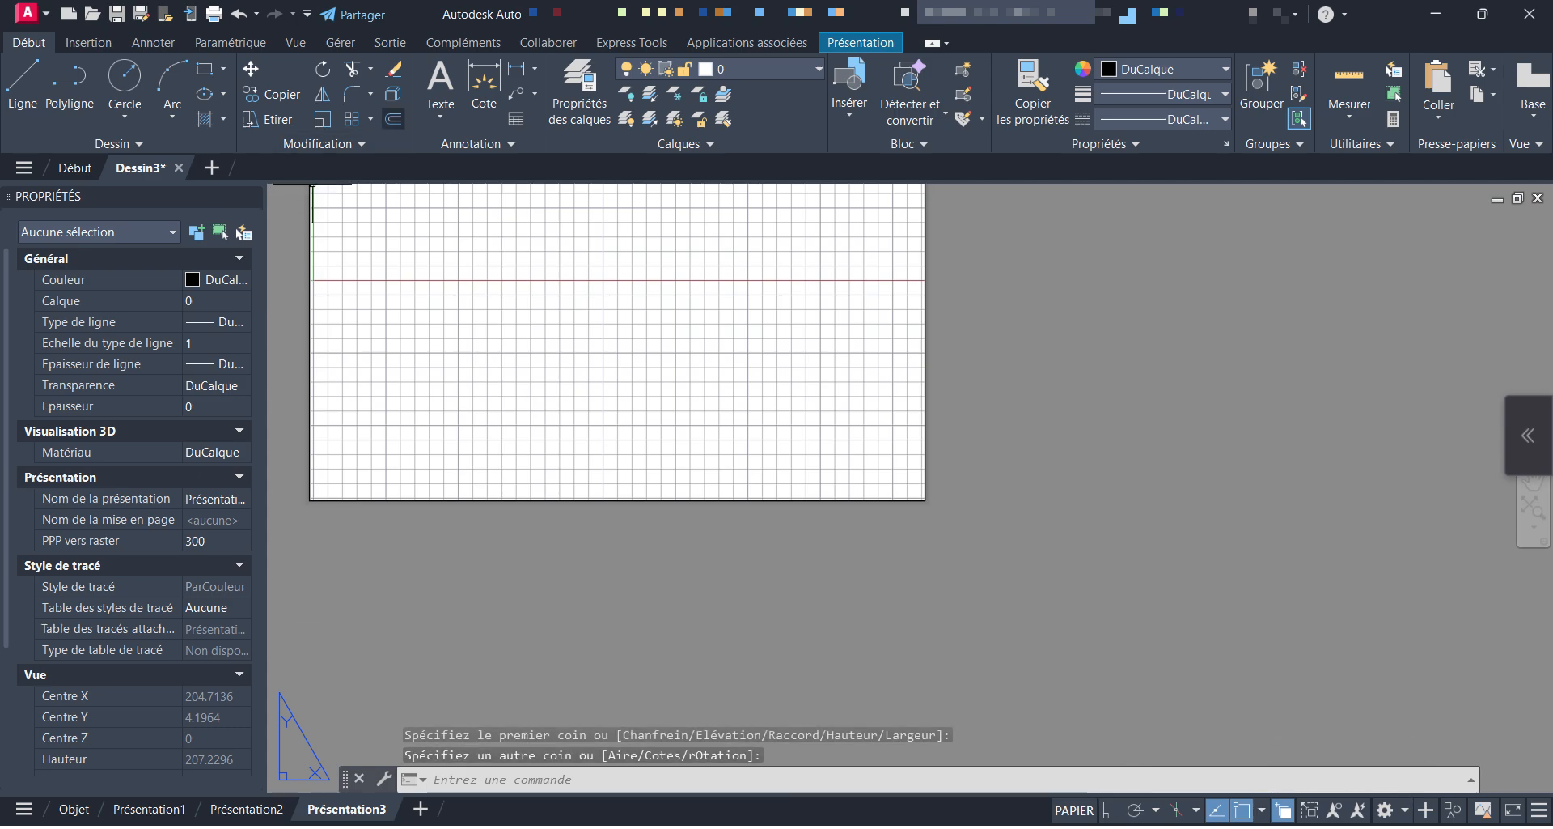
# - Offset the sheet-sized rectangle polyline by 5 to add a margin frame inside the sheet
pyautogui.click(394, 119)
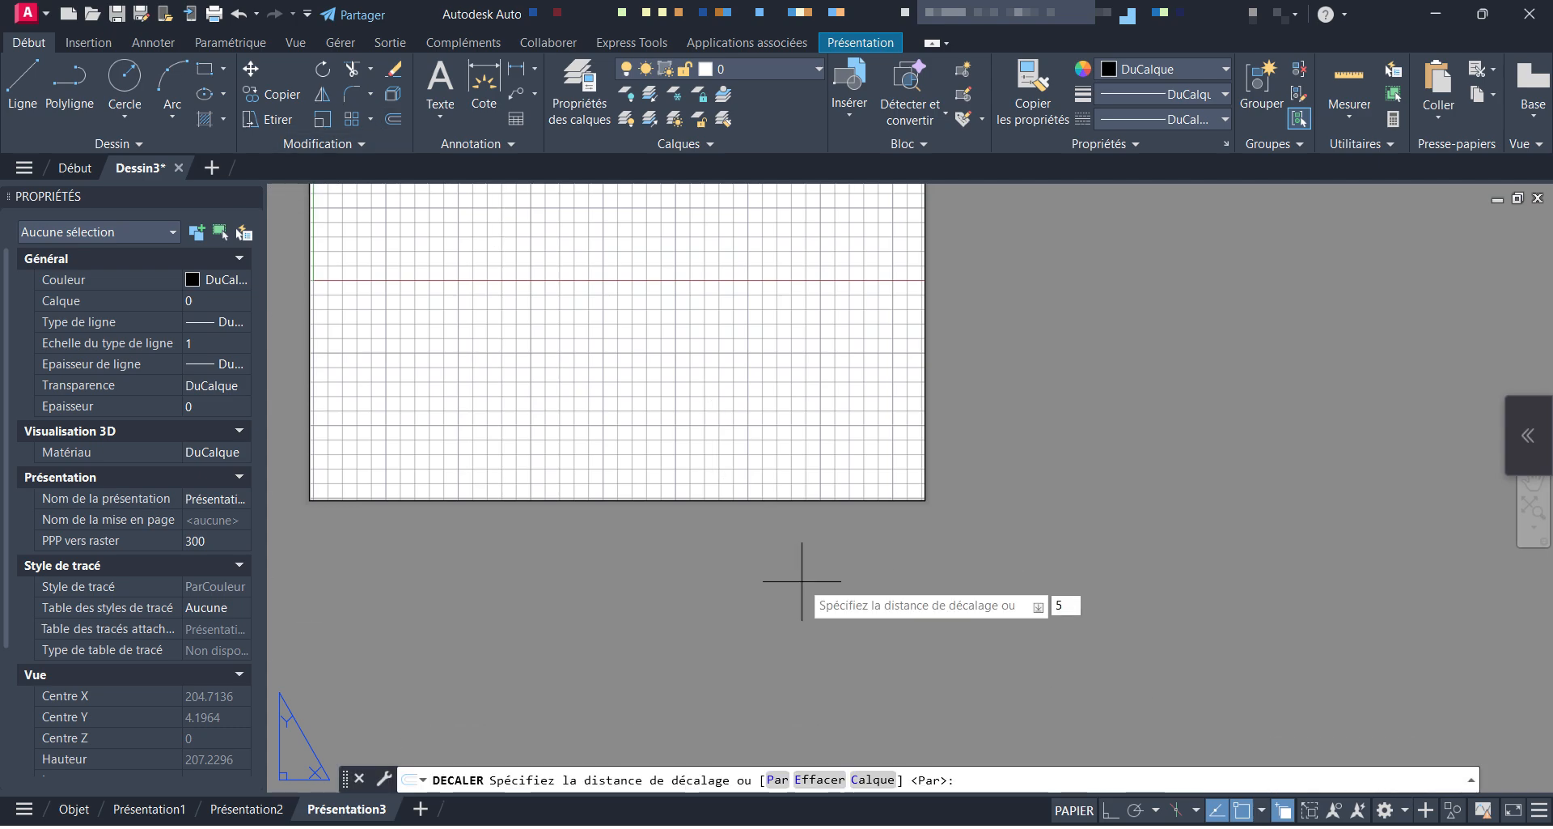
pyautogui.press('Return')
pyautogui.scroll(4, 898, 506)
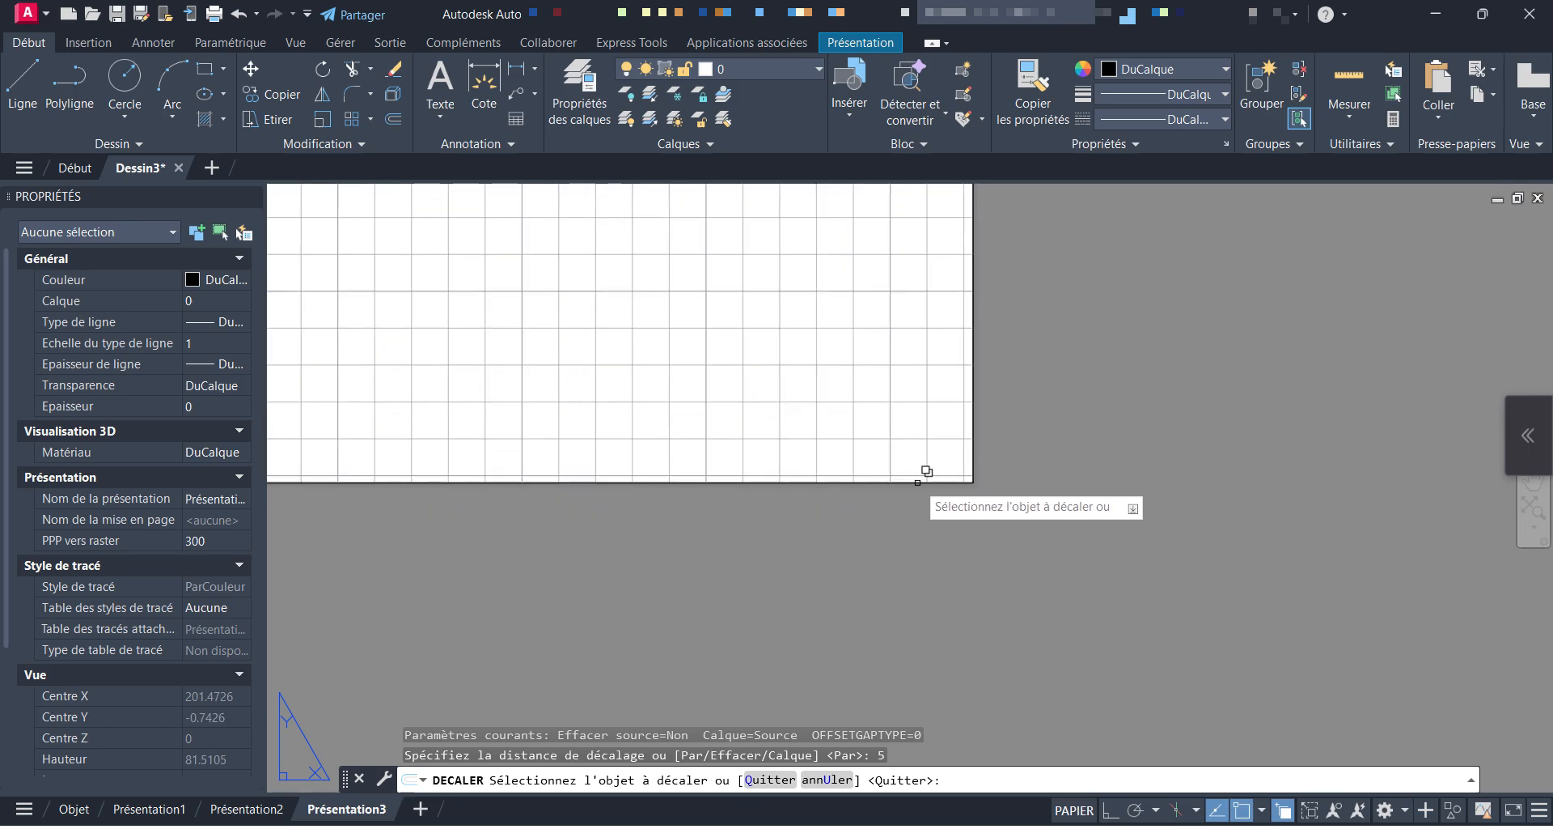
pyautogui.click(926, 471)
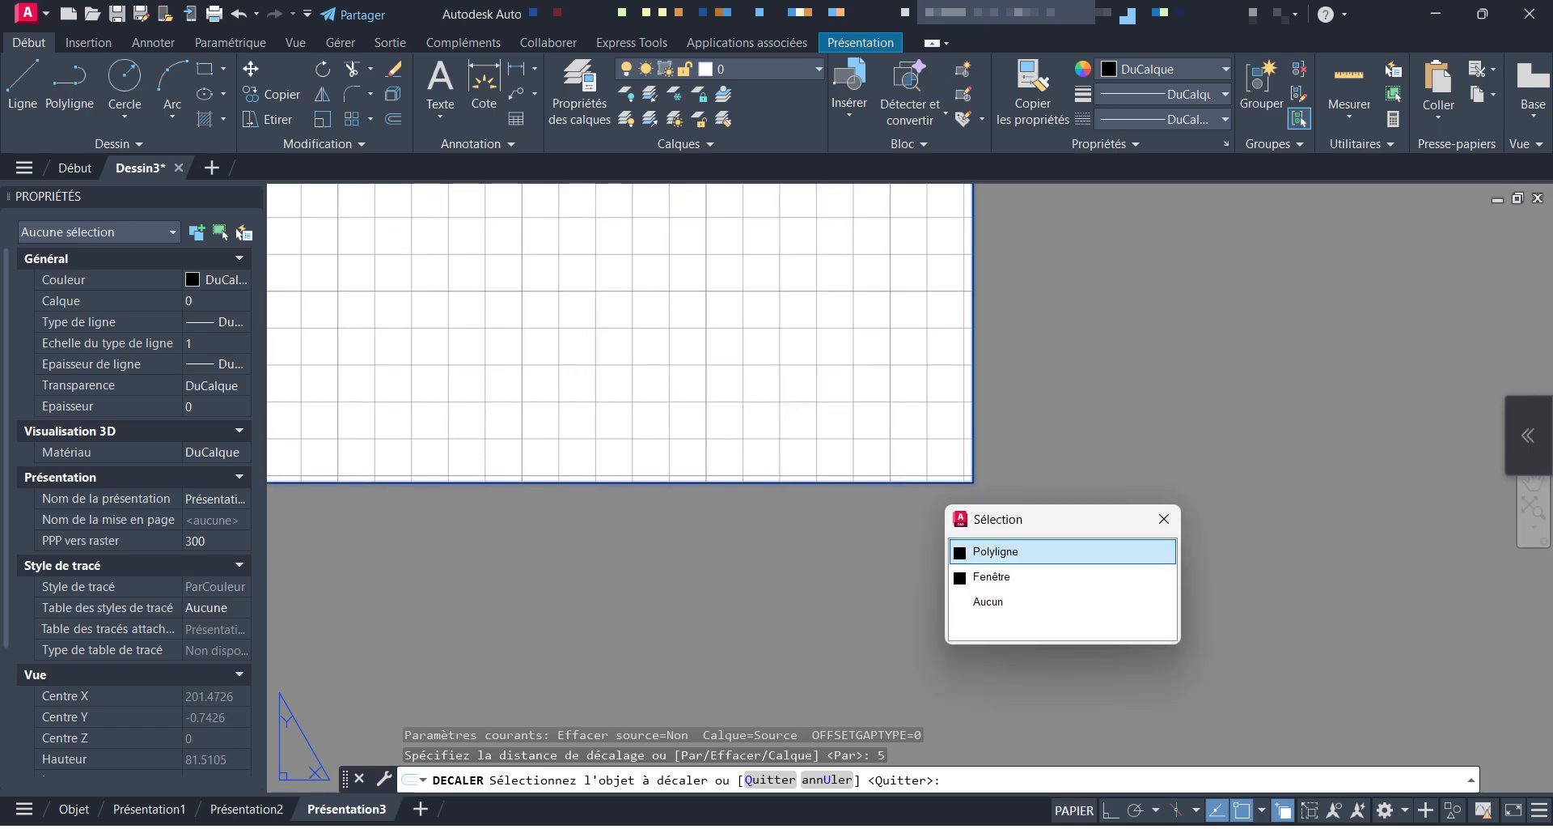
pyautogui.click(995, 551)
pyautogui.click(1107, 642)
pyautogui.scroll(-6, 1106, 642)
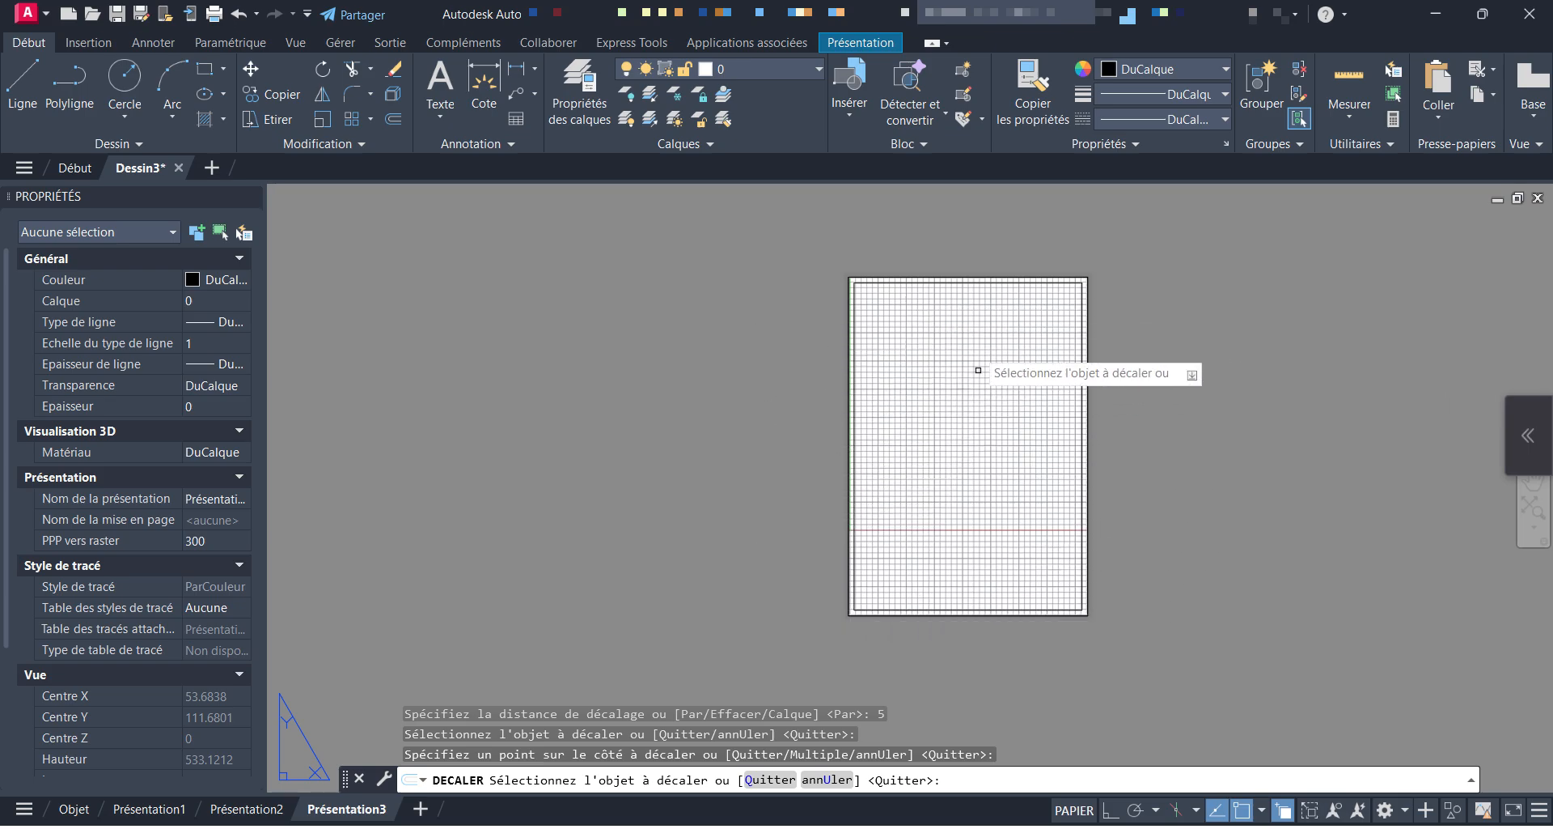
pyautogui.press('Escape')
# - Delete the full-sheet viewport that overlaps the outer rectangle, keeping both polylines
pyautogui.scroll(3, 1051, 290)
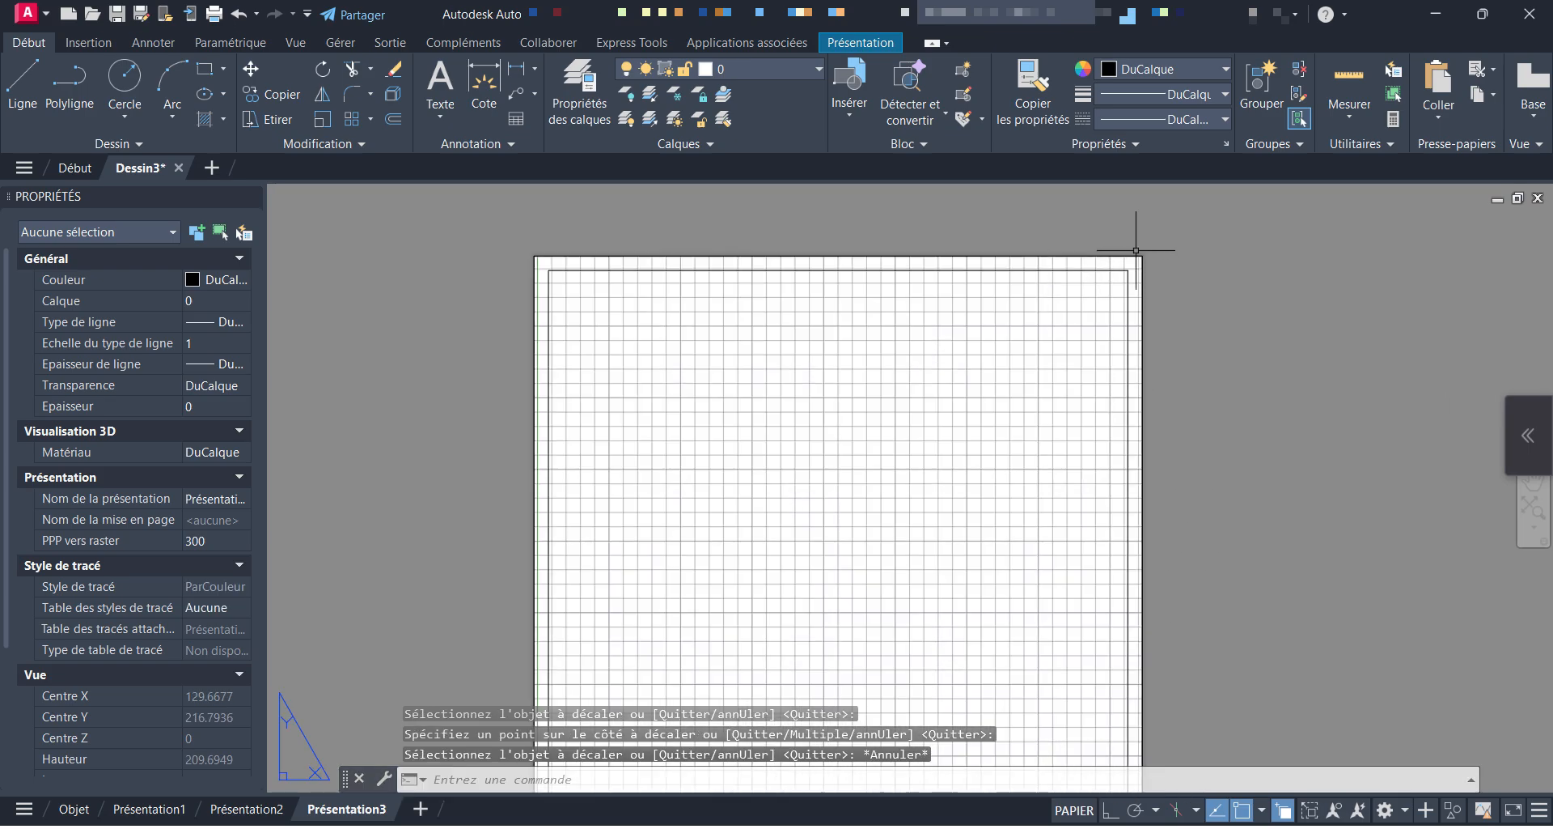
pyautogui.scroll(3, 1126, 250)
pyautogui.click(1123, 253)
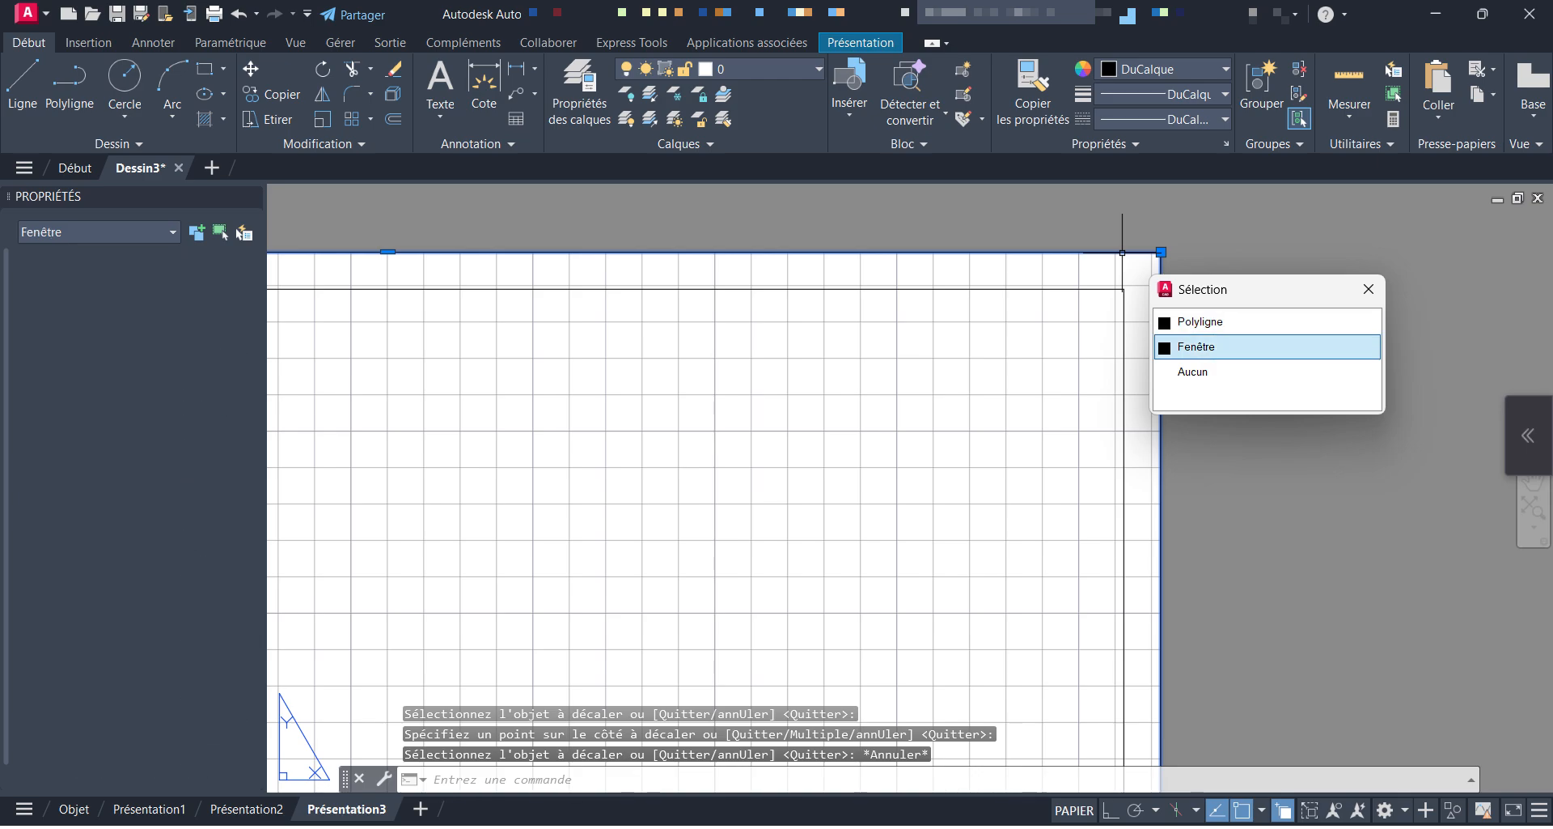
pyautogui.click(1197, 347)
pyautogui.press('Delete')
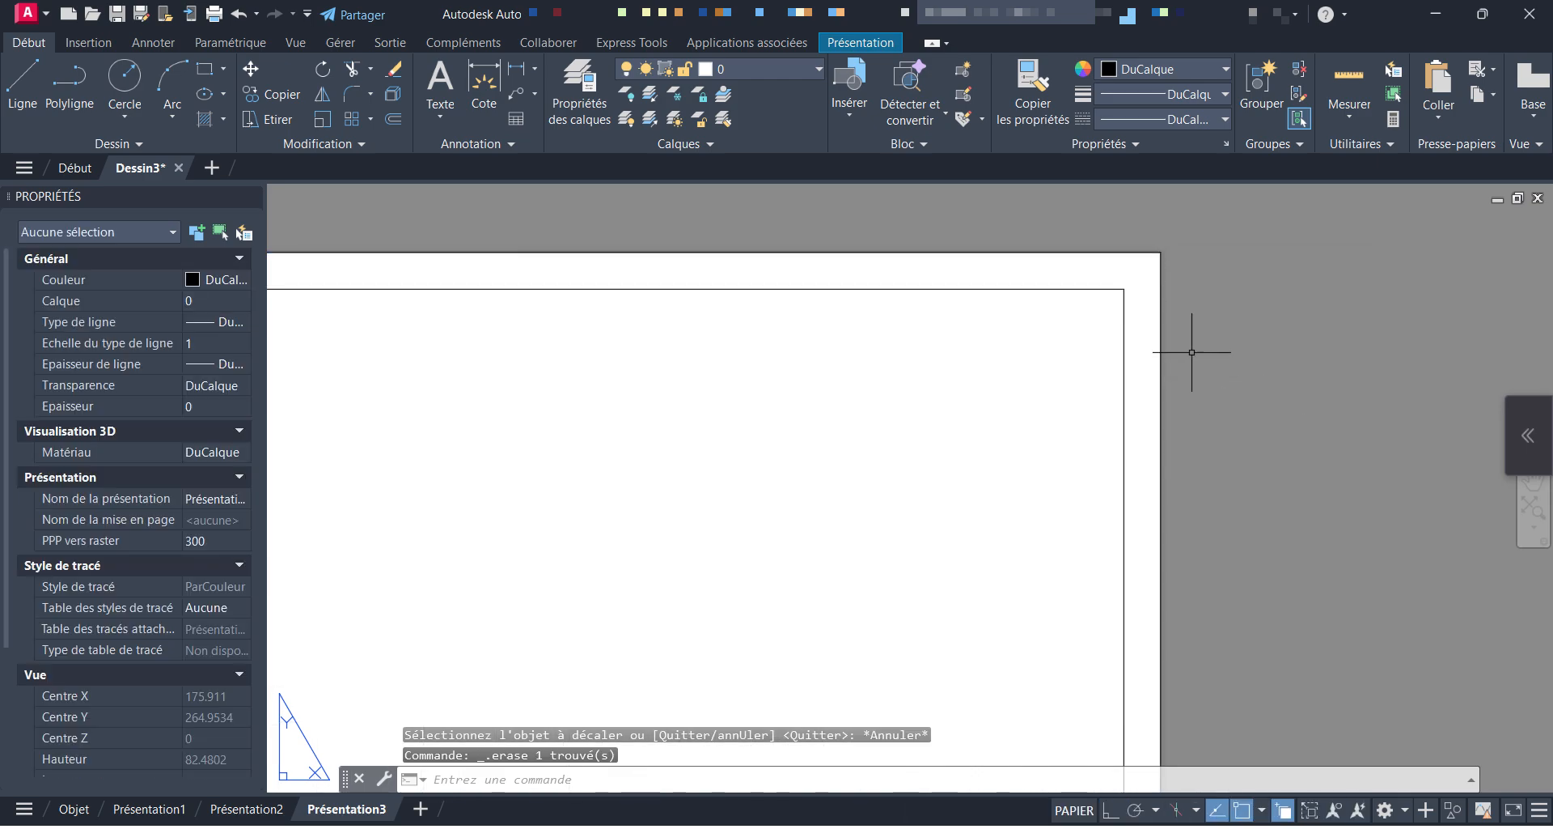
# - Create a rectangular viewport from the upper-left to the lower-right corner of the inner margin frame
pyautogui.scroll(-5, 1048, 272)
pyautogui.scroll(1, 834, 312)
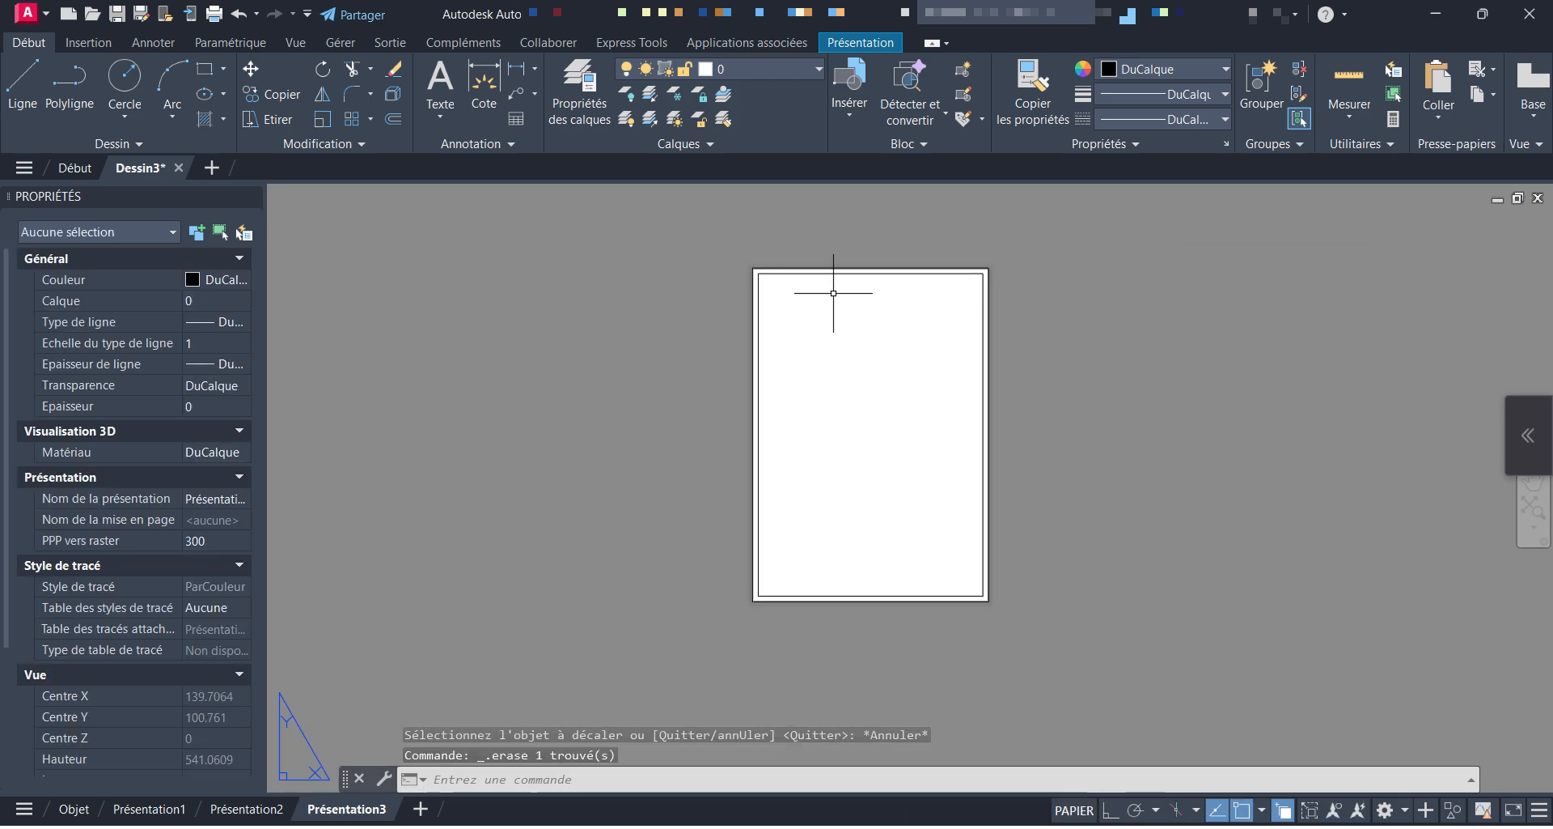
pyautogui.click(860, 42)
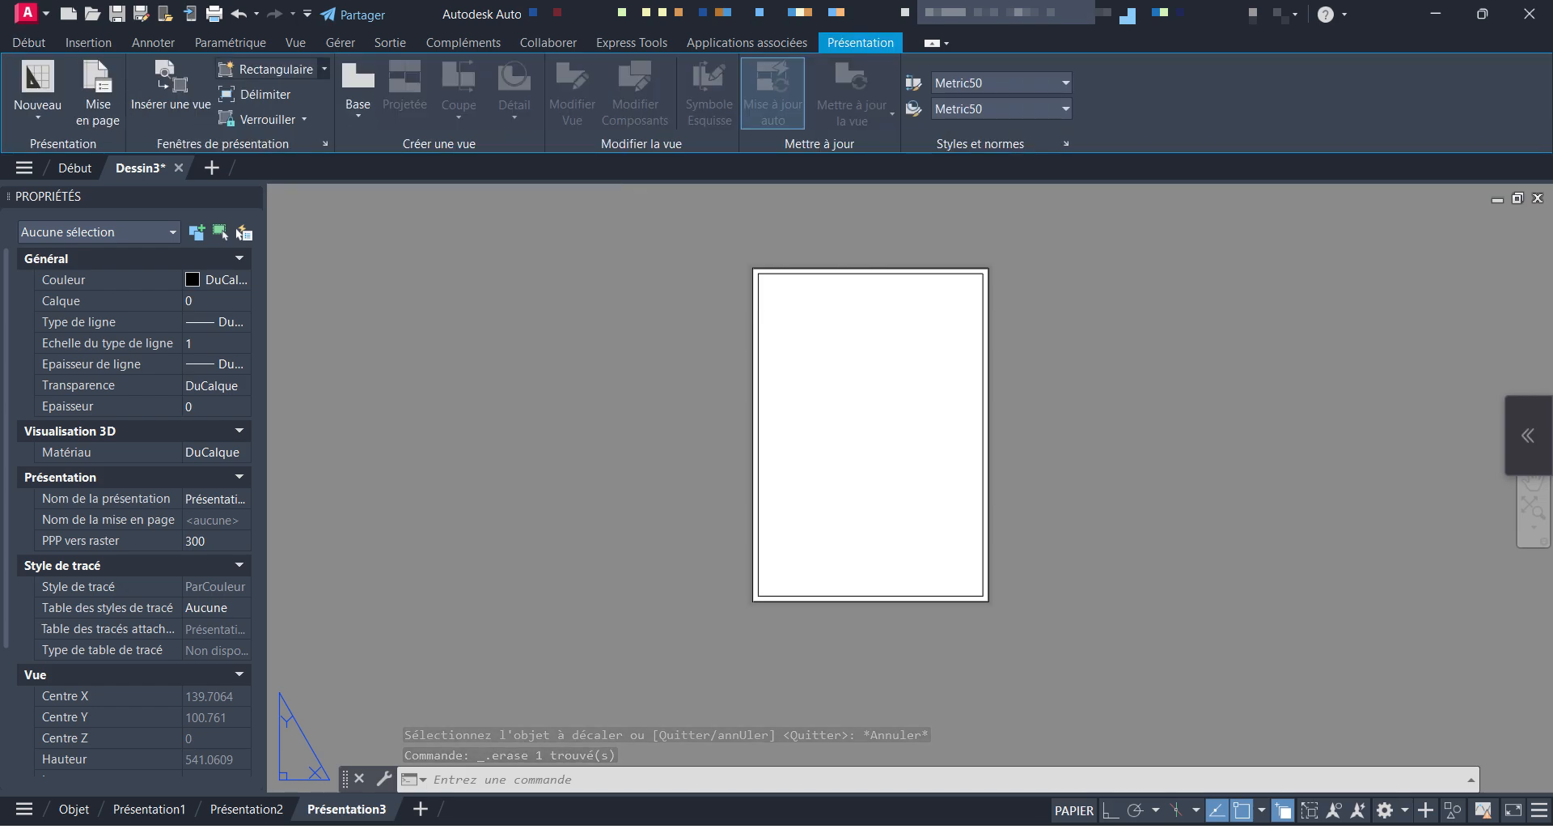
pyautogui.click(324, 69)
pyautogui.click(275, 101)
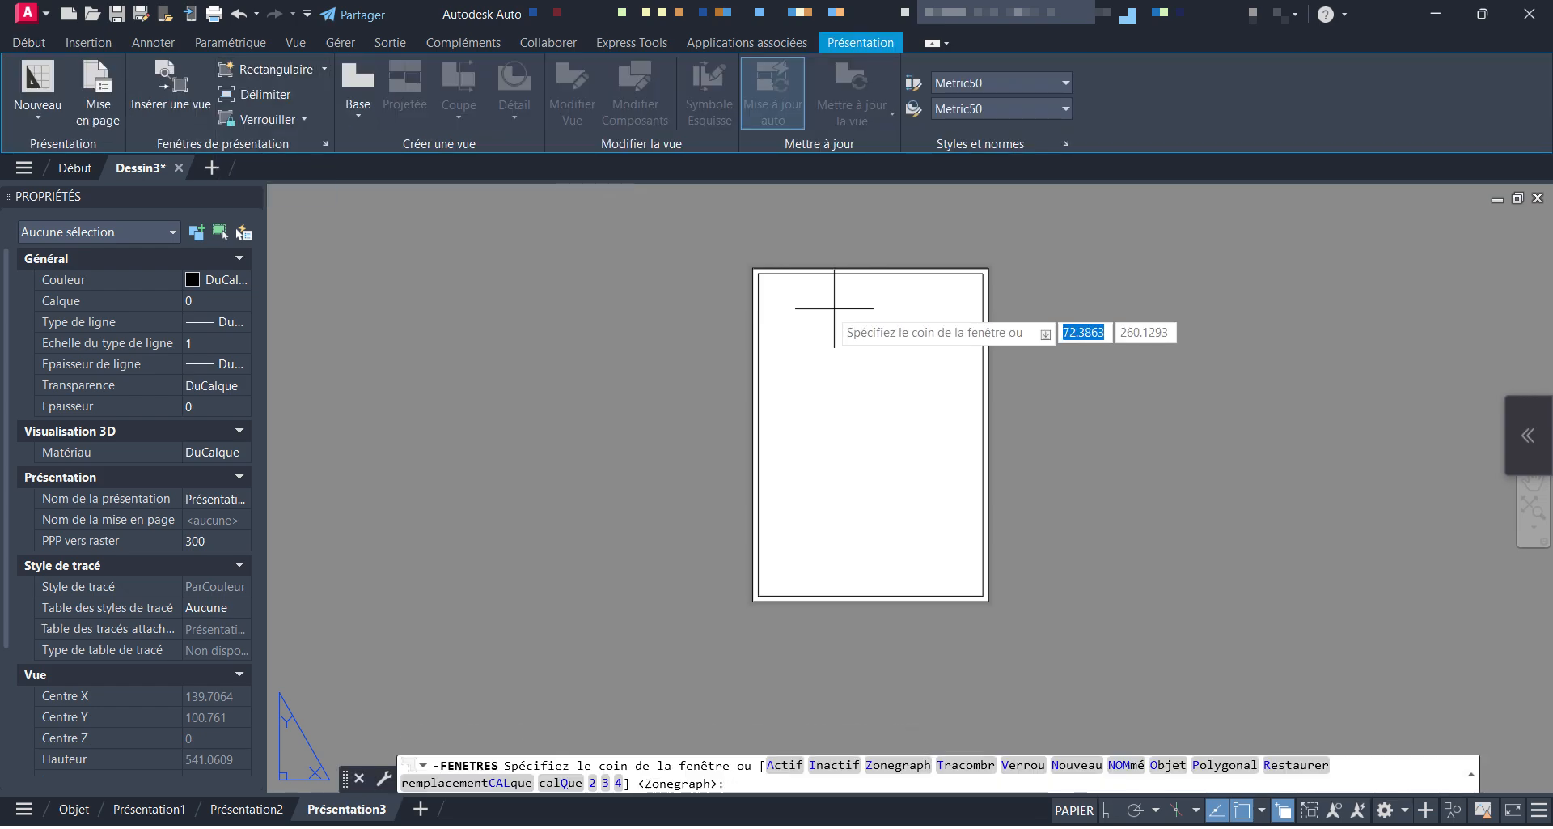
pyautogui.click(759, 273)
pyautogui.scroll(4, 959, 478)
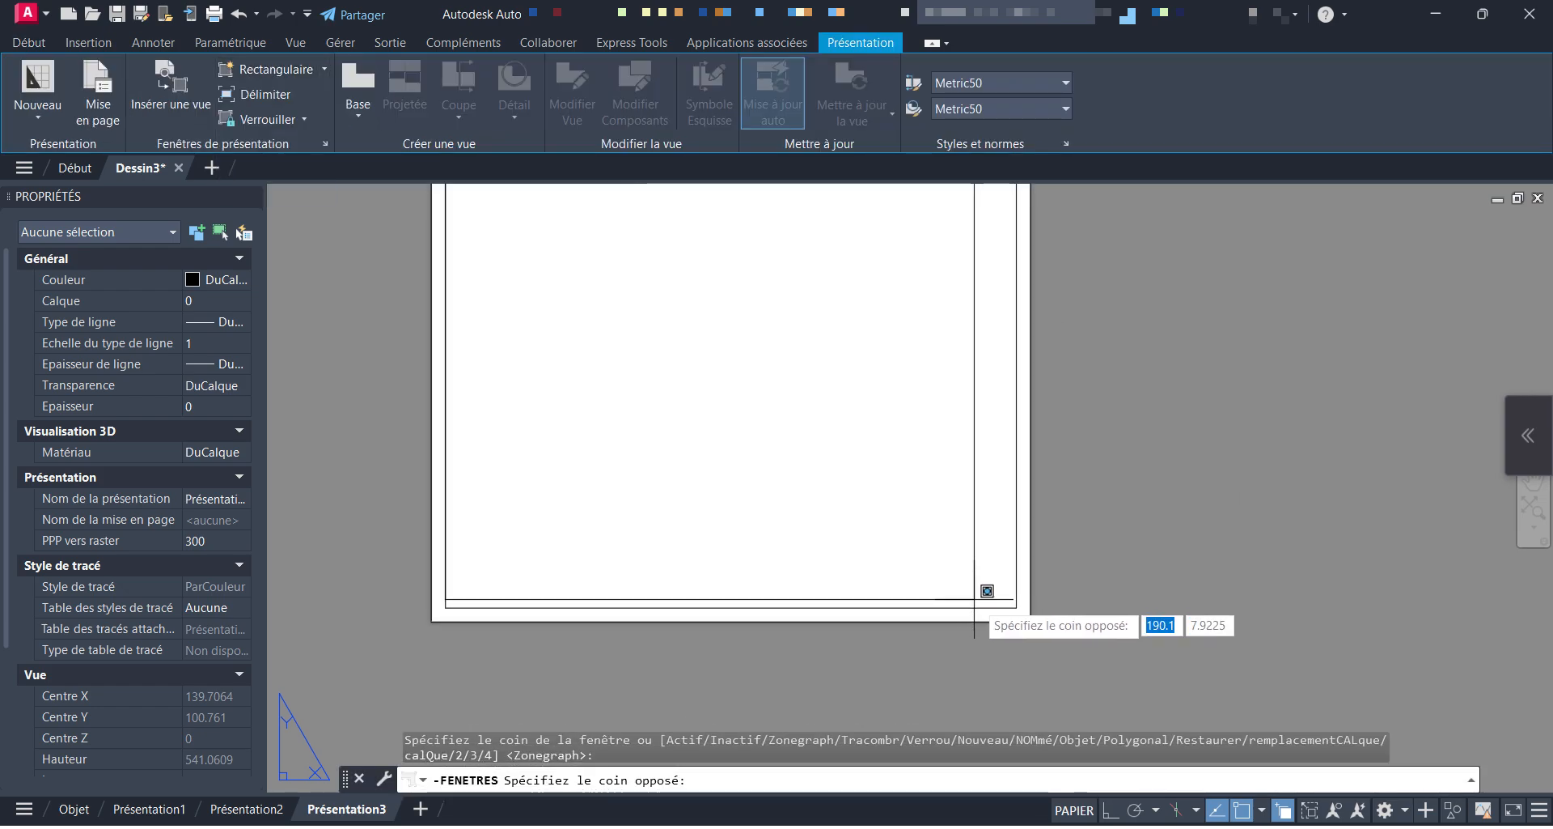
pyautogui.click(1013, 610)
pyautogui.scroll(-3, 1051, 526)
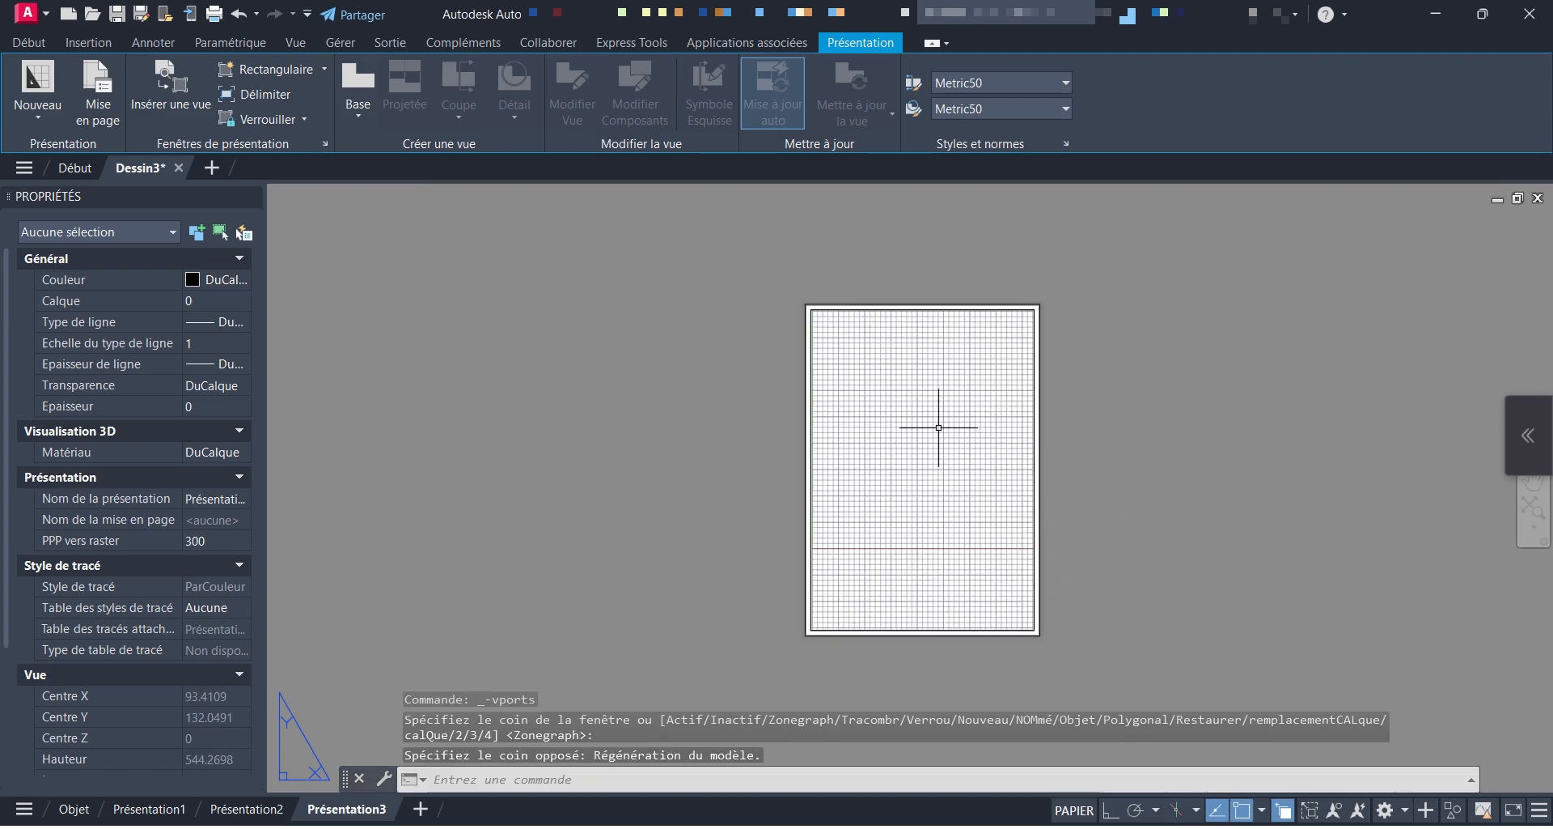
# - Delete the outer rectangle polyline that follows the sheet's edge
pyautogui.scroll(3, 814, 347)
pyautogui.press('Escape')
pyautogui.click(788, 289)
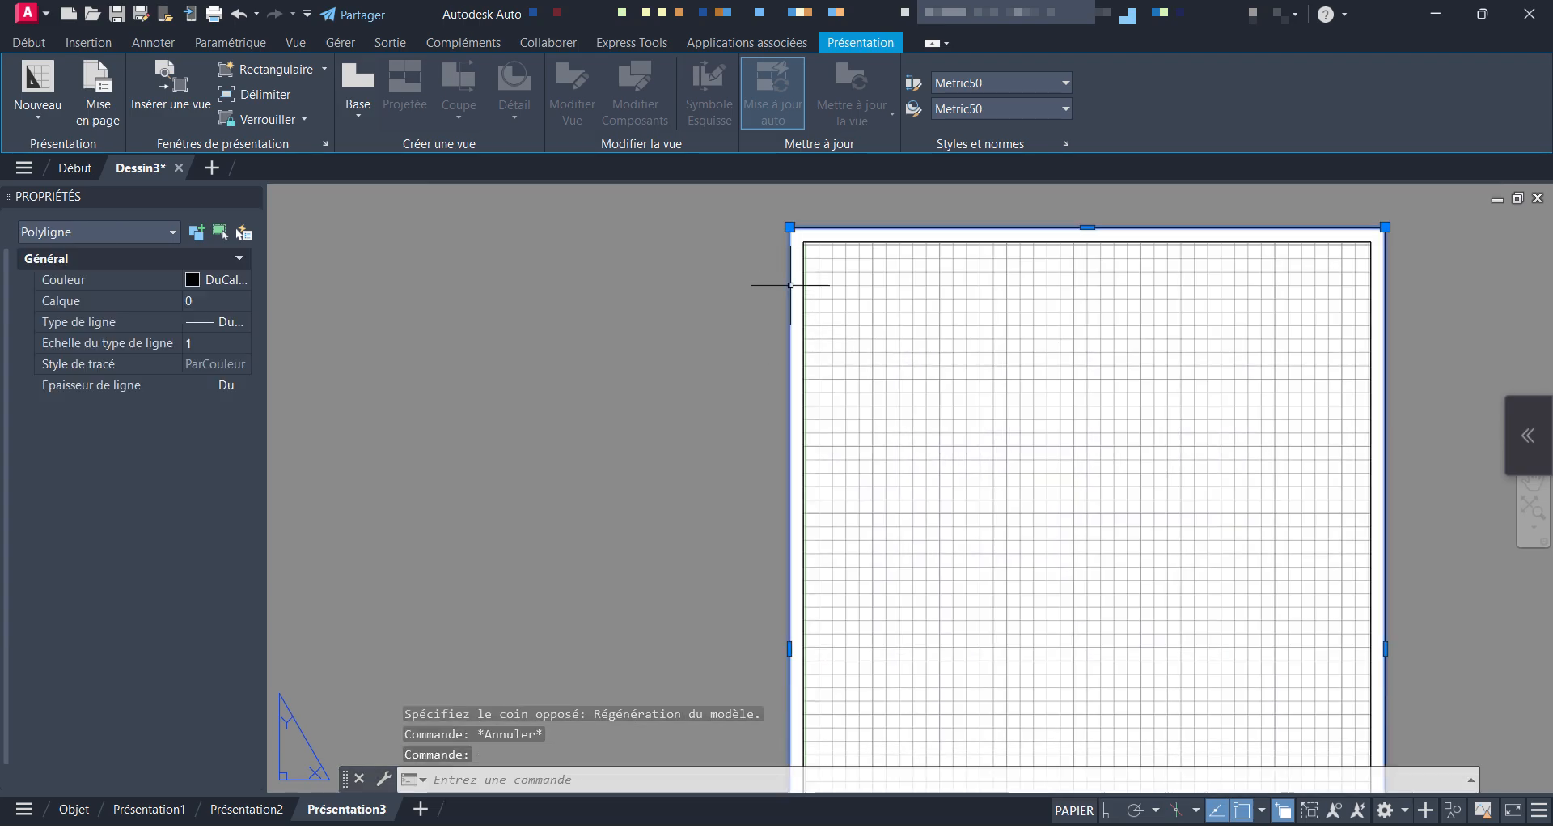
pyautogui.press('Delete')
pyautogui.click(807, 243)
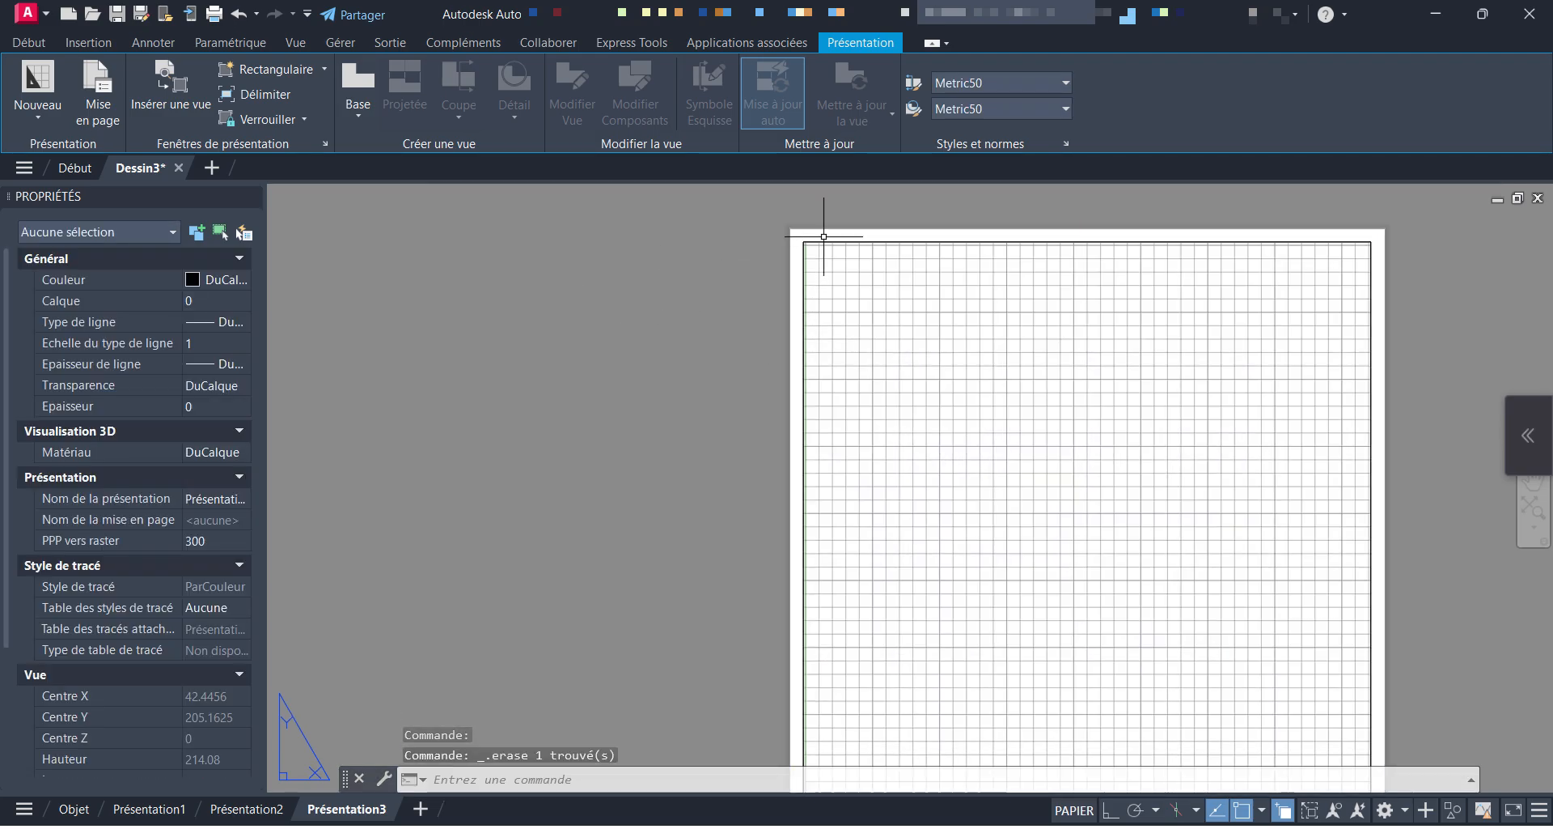
pyautogui.scroll(4, 808, 247)
pyautogui.click(800, 264)
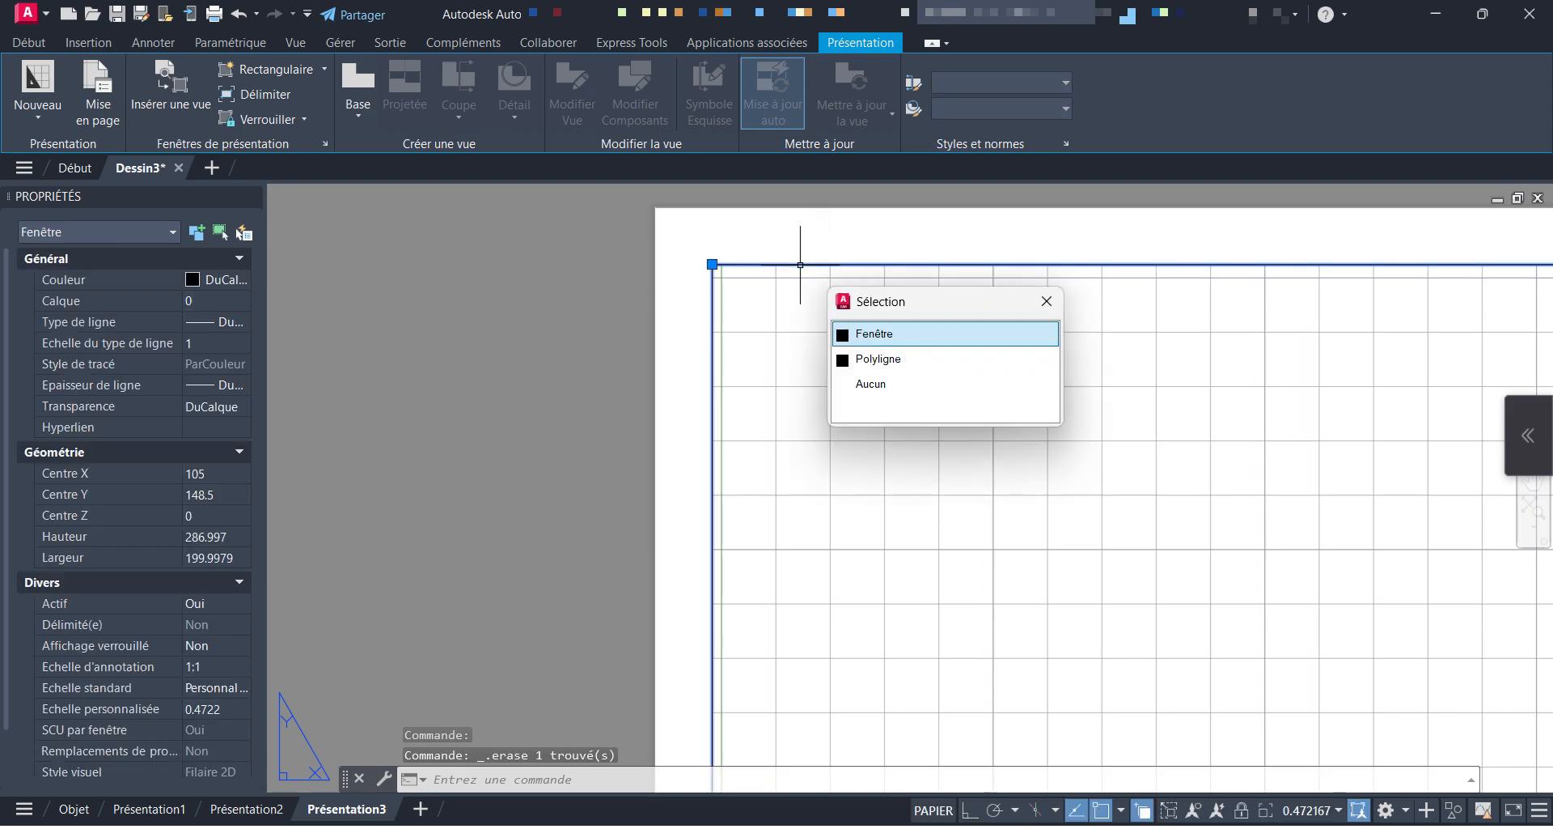
pyautogui.click(28, 42)
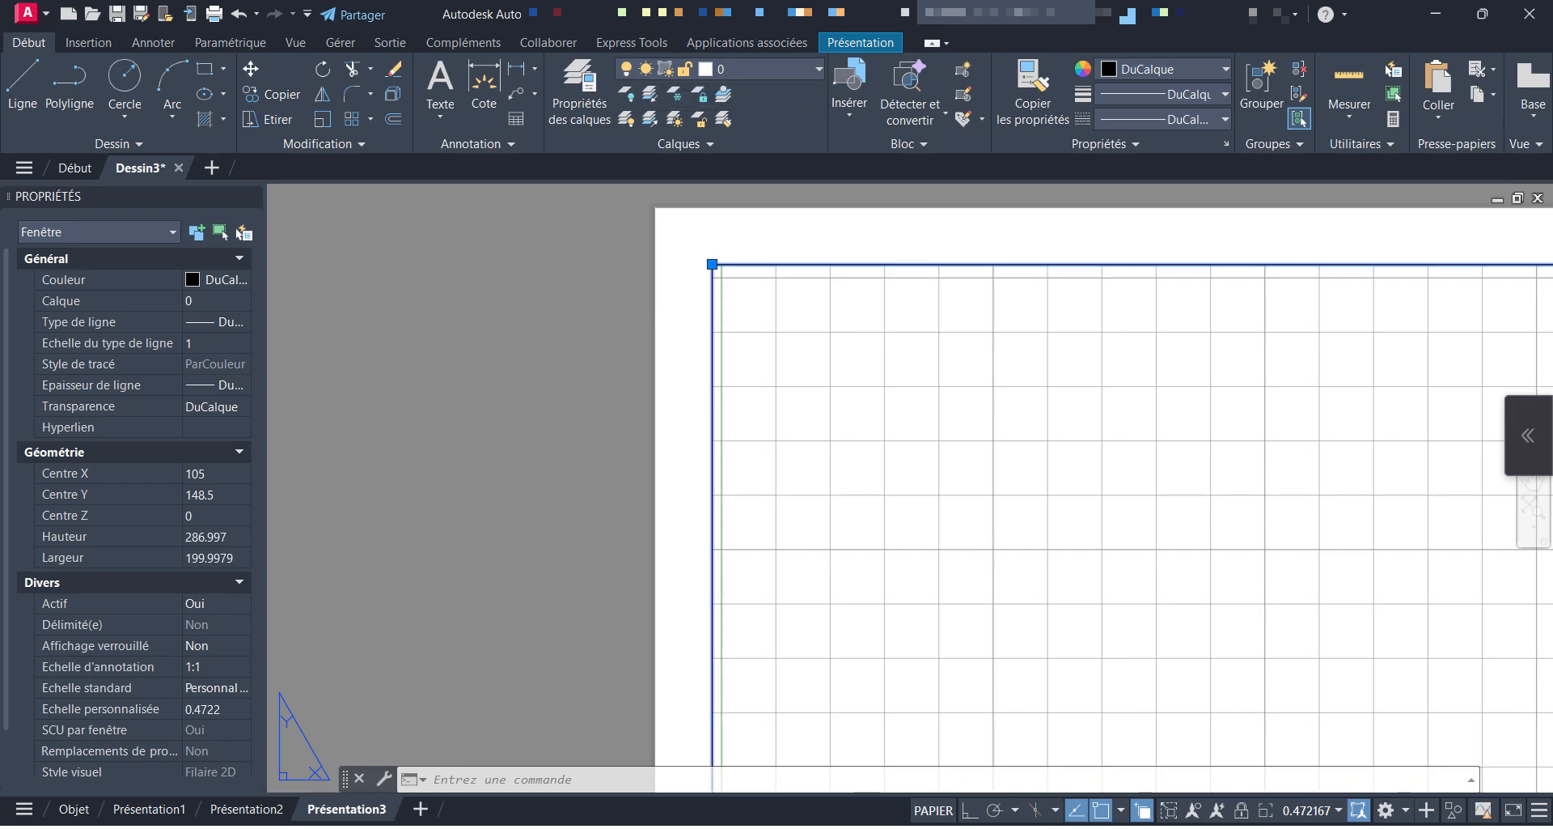
pyautogui.press('Escape')
# - Examine the viewport's border along the sheet's lower margin and fit the whole layout in view
pyautogui.scroll(-2, 727, 278)
pyautogui.scroll(-6, 1043, 392)
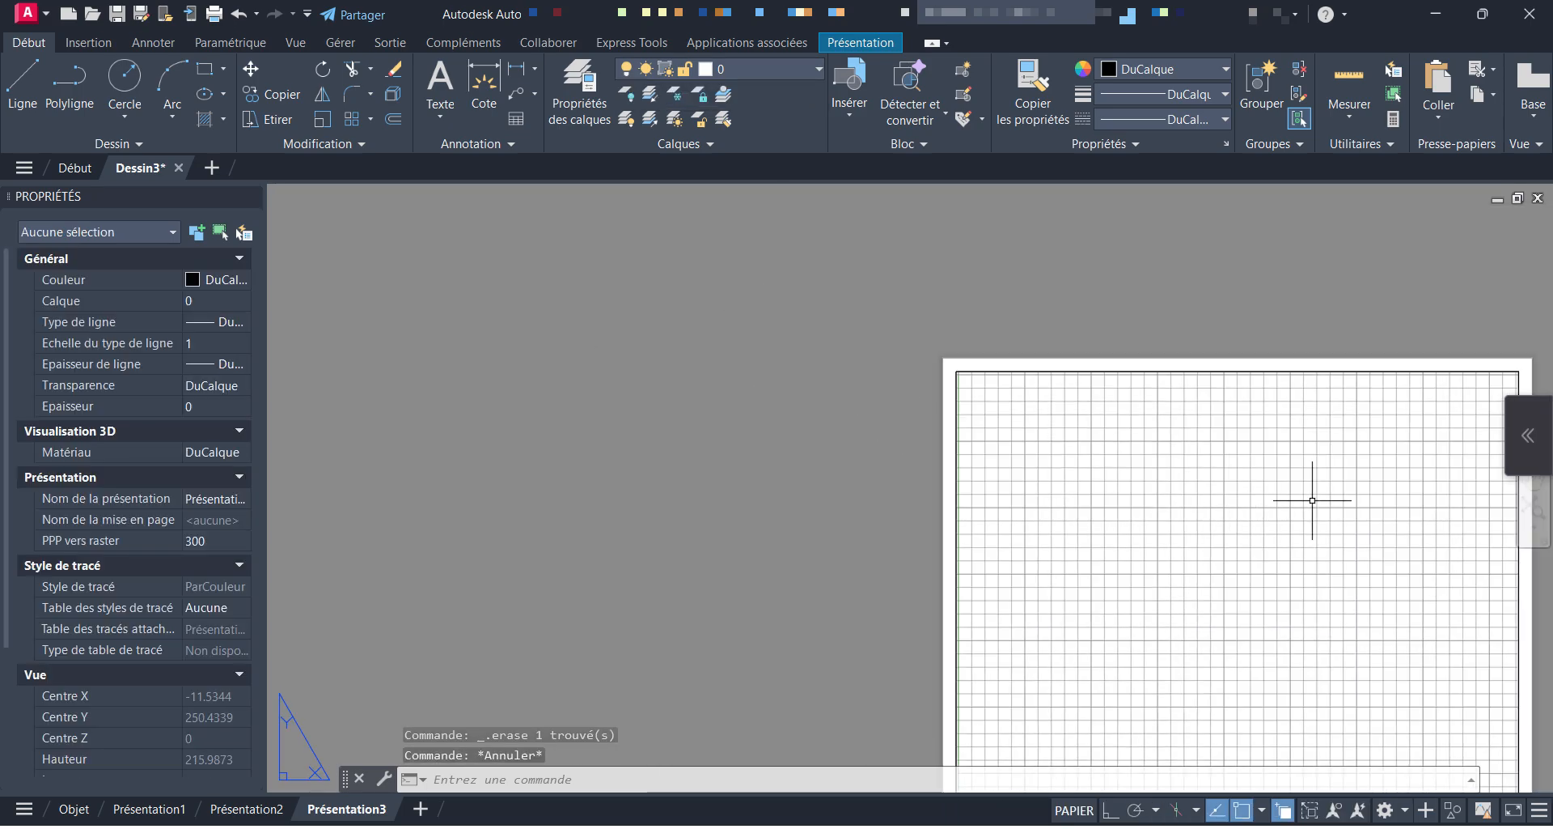
pyautogui.click(1533, 507)
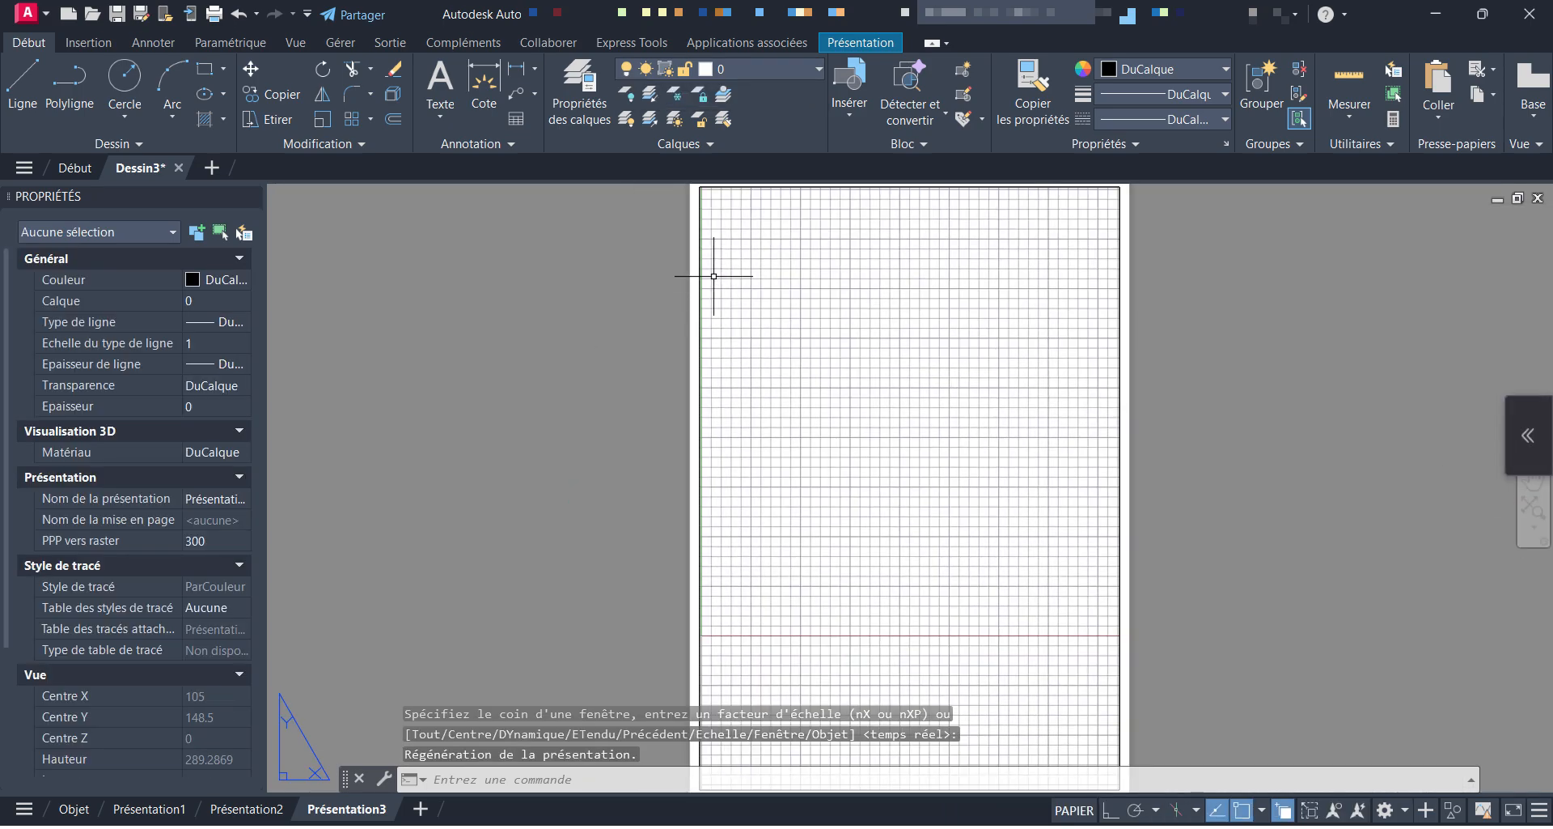
pyautogui.scroll(-2, 659, 277)
pyautogui.scroll(4, 728, 599)
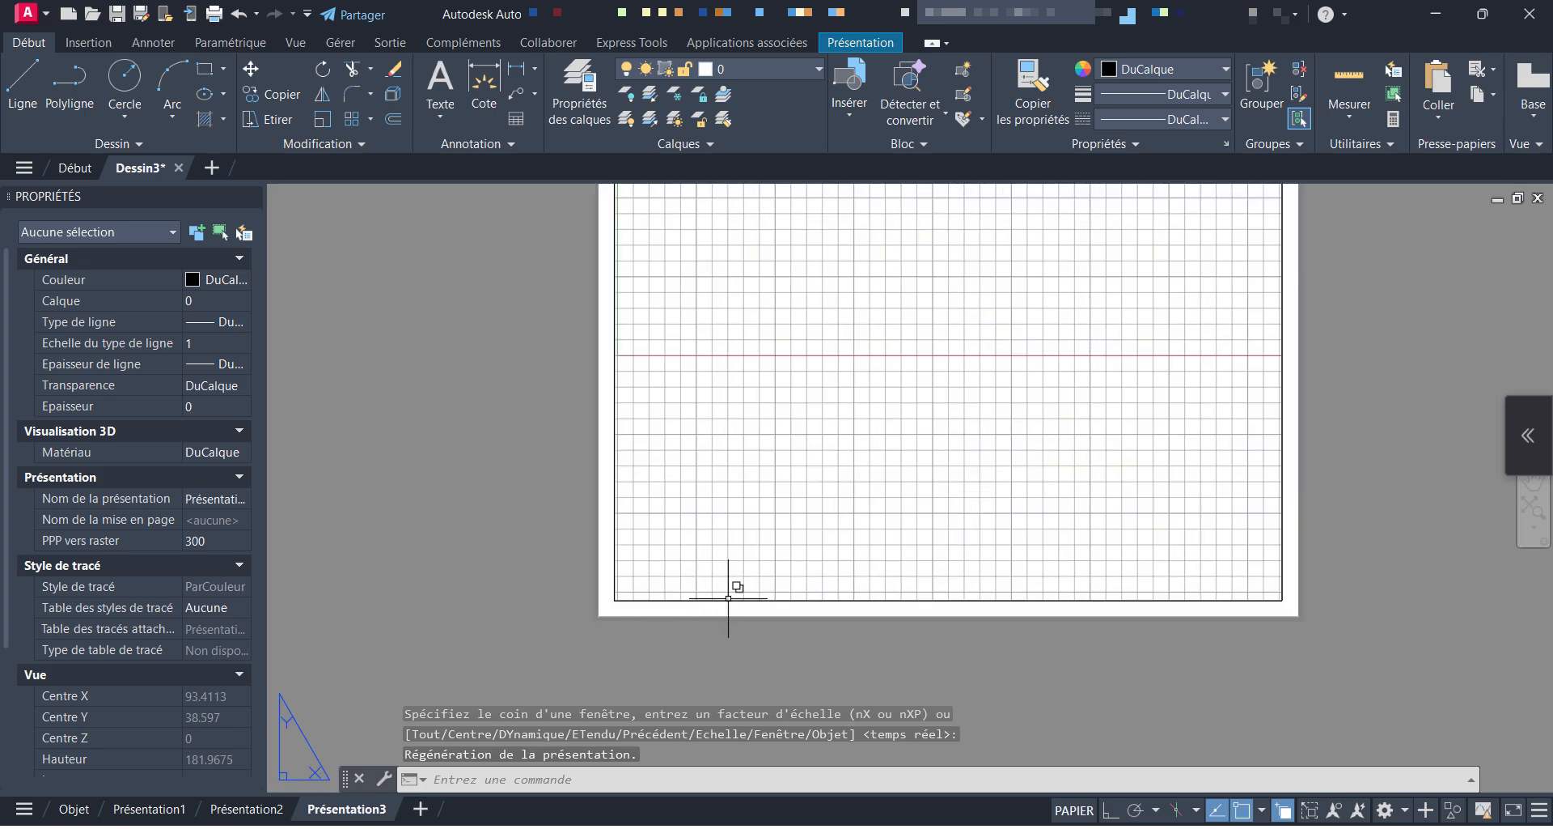
pyautogui.scroll(-2, 784, 660)
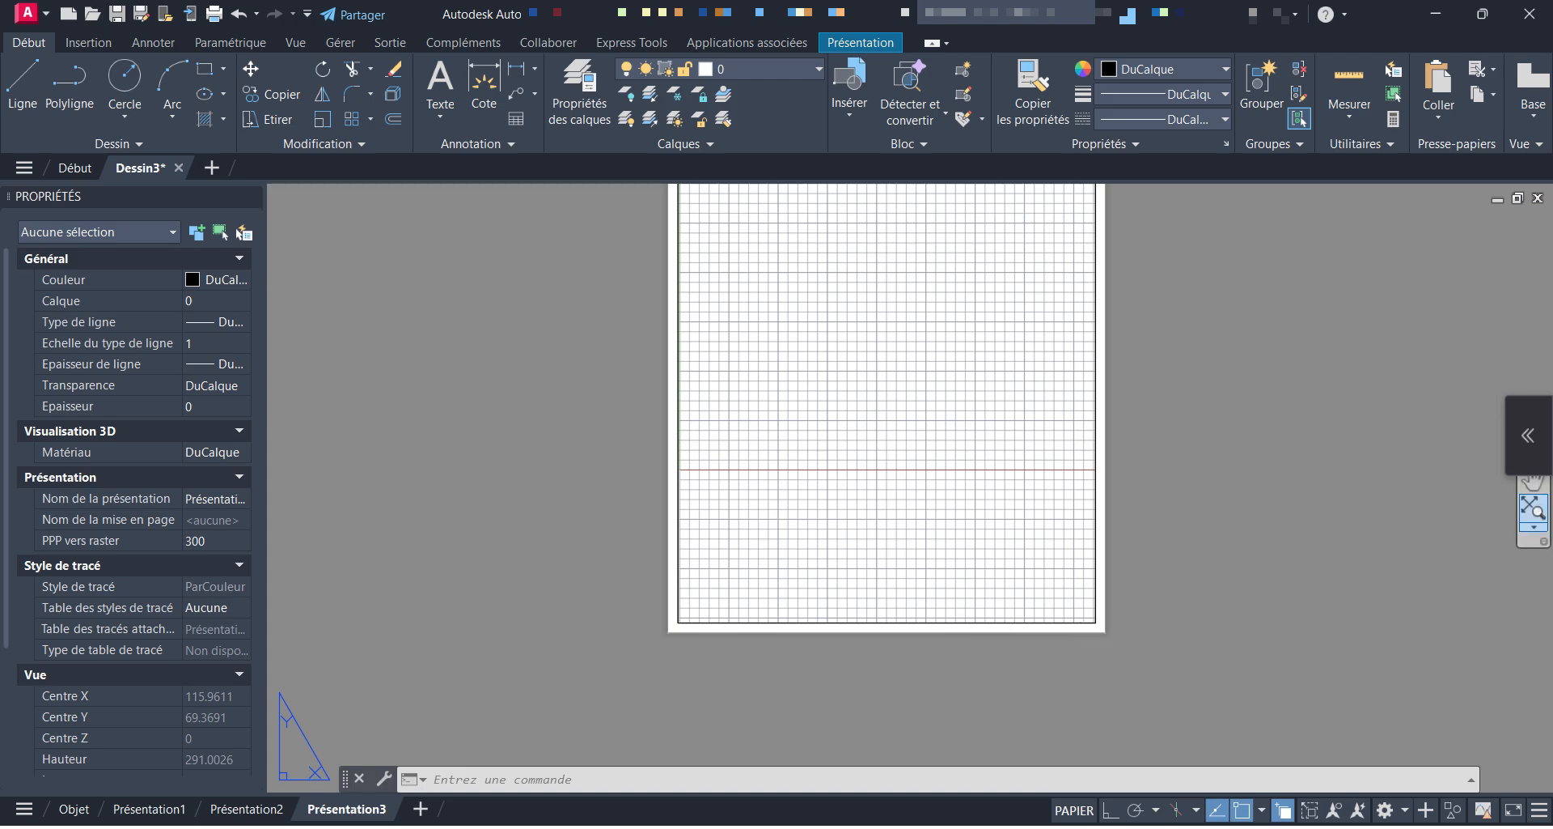
pyautogui.click(1532, 508)
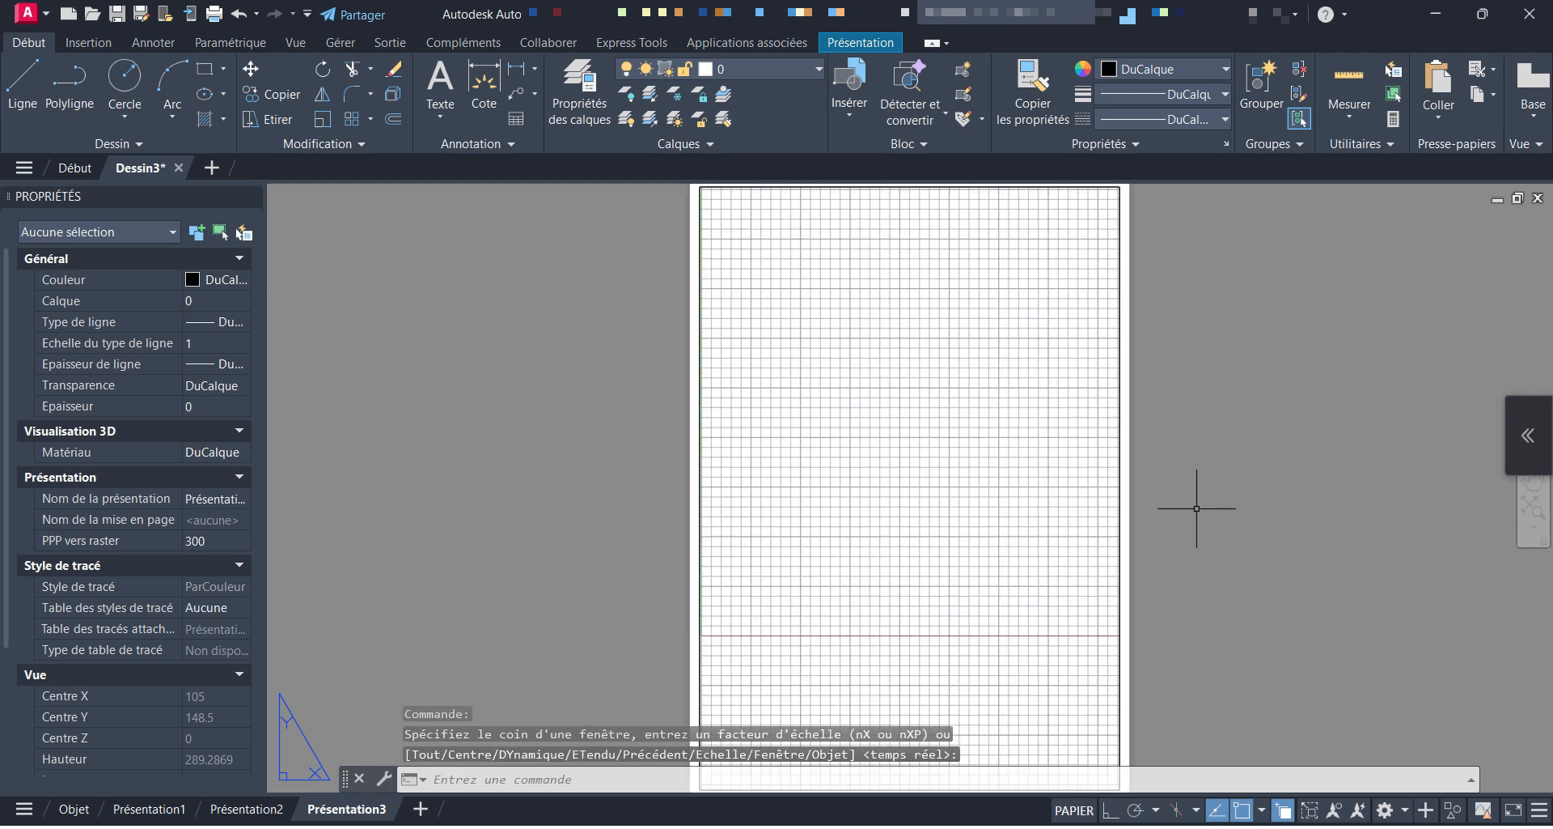